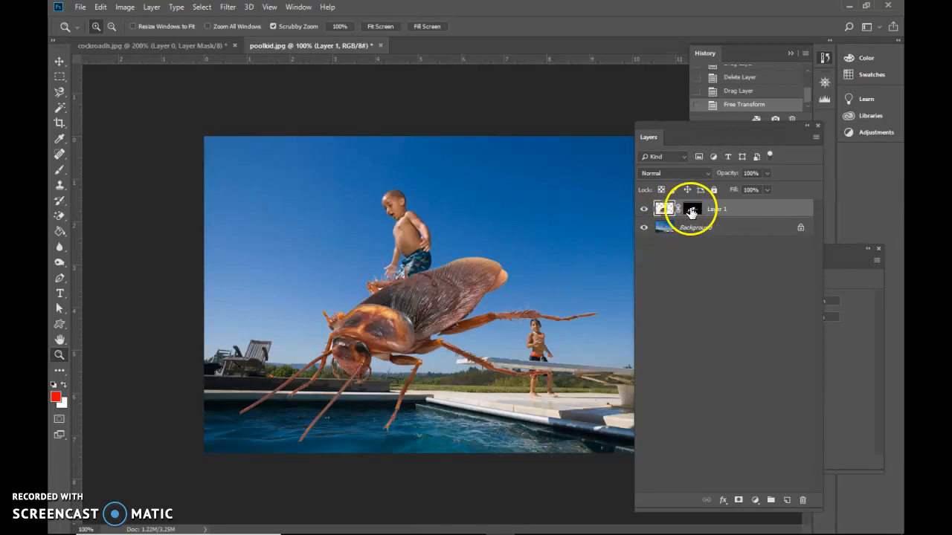
Compare the composite with Layer 1's mask disabled and enabled, and with the cockroach layer hidden and shown
left_click(700, 216)
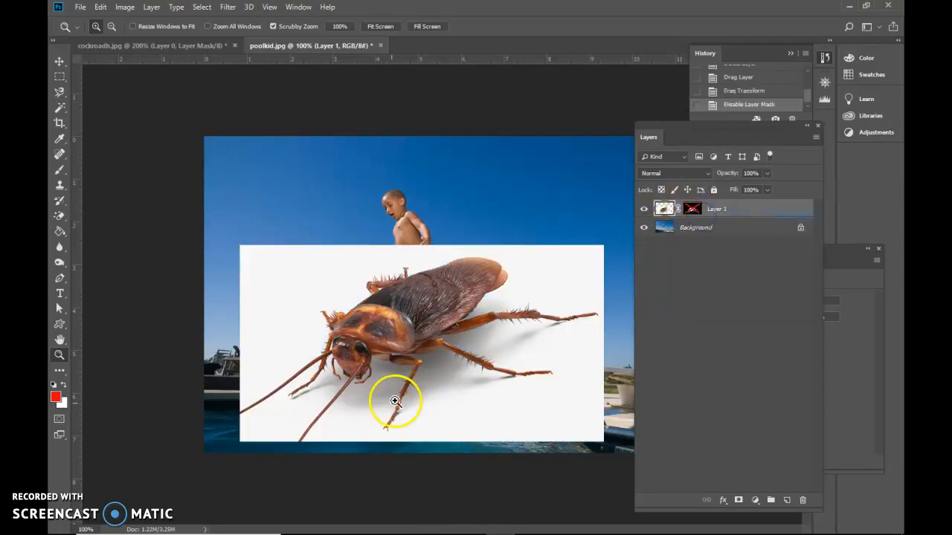
left_click(692, 211)
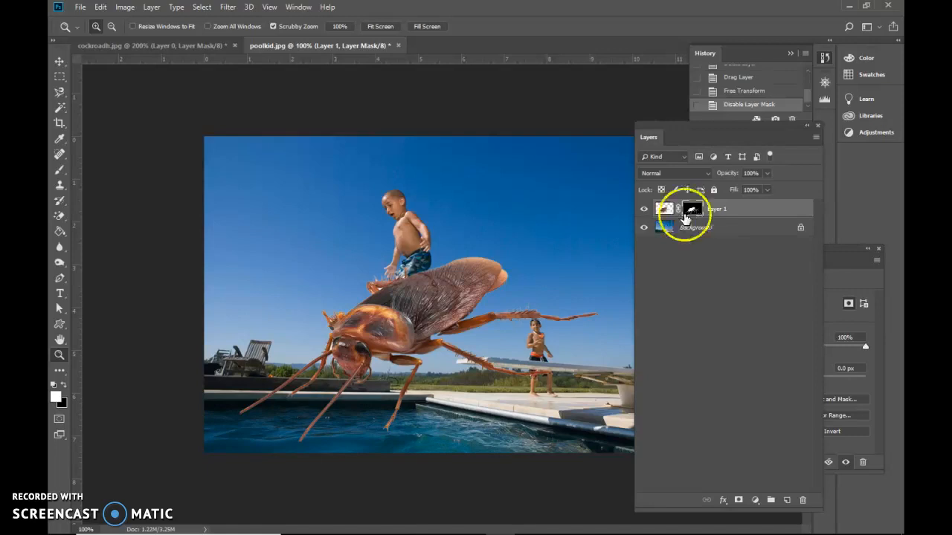
left_click(58, 359)
left_click(552, 345)
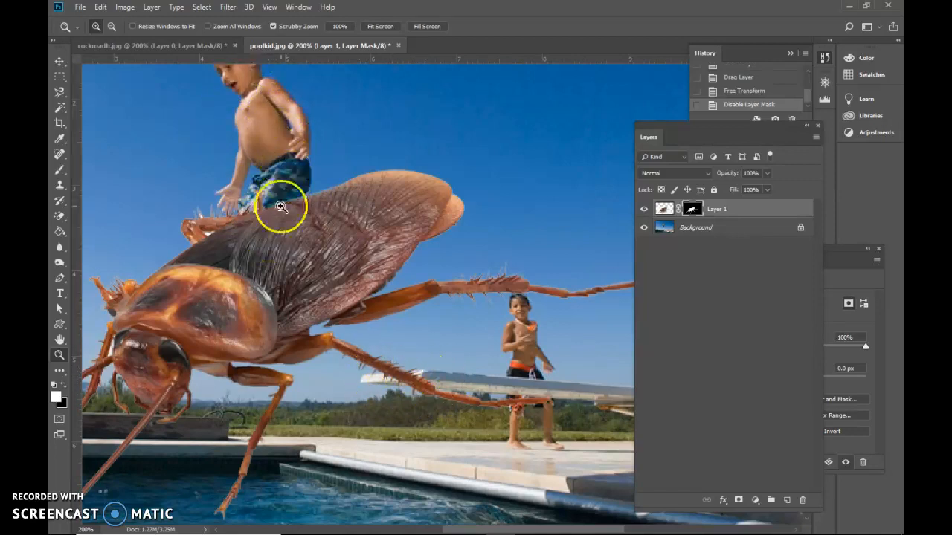
left_click(644, 211)
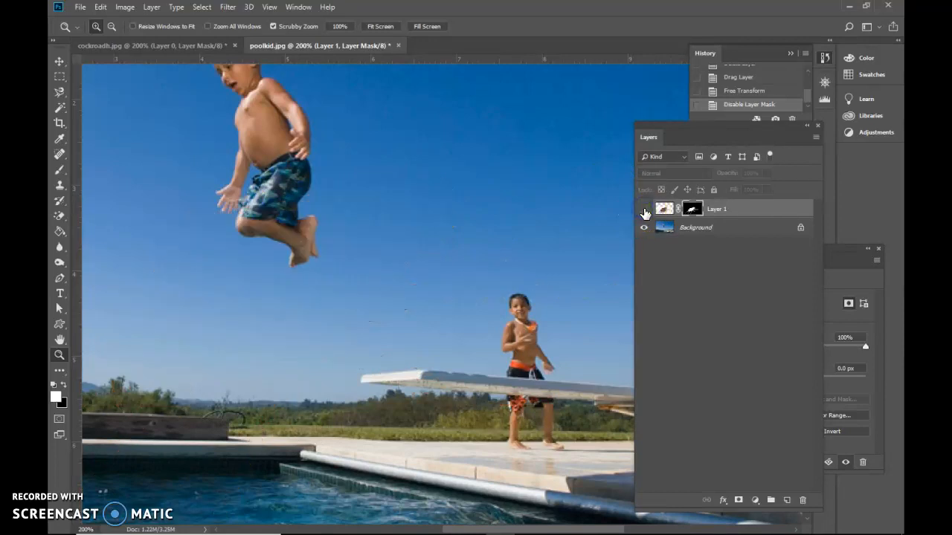
left_click(644, 210)
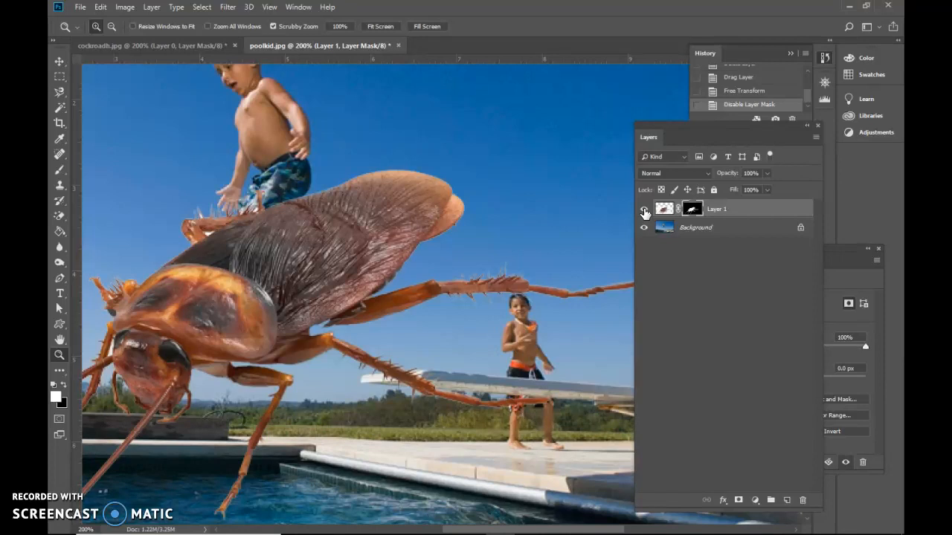
Hide Layer 1 and use Quick Selection on the Background layer to select the free end of the diving board
left_click(644, 211)
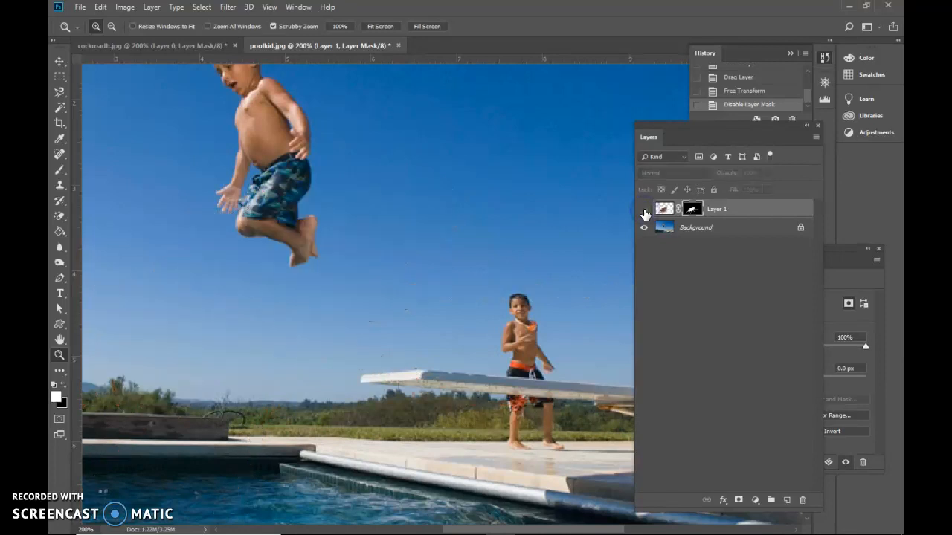
left_click(667, 227)
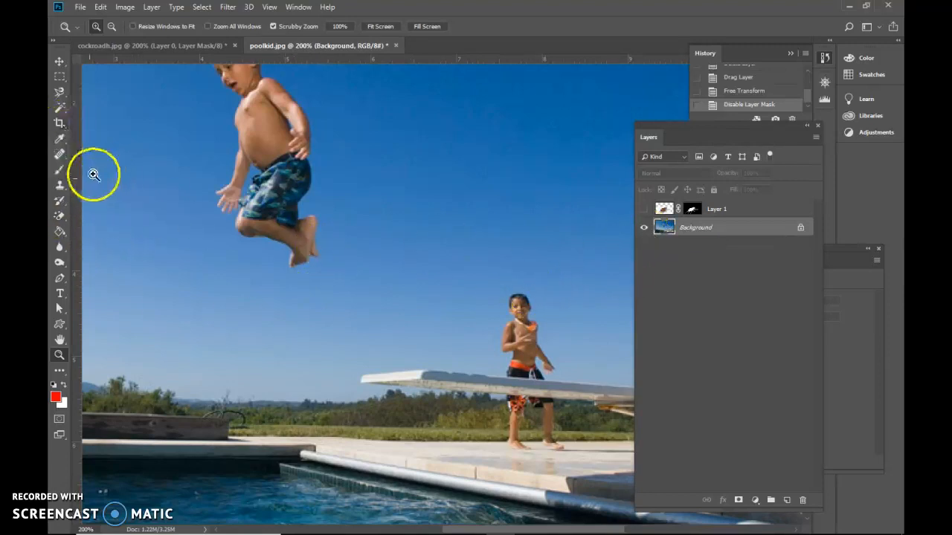
left_click(461, 375)
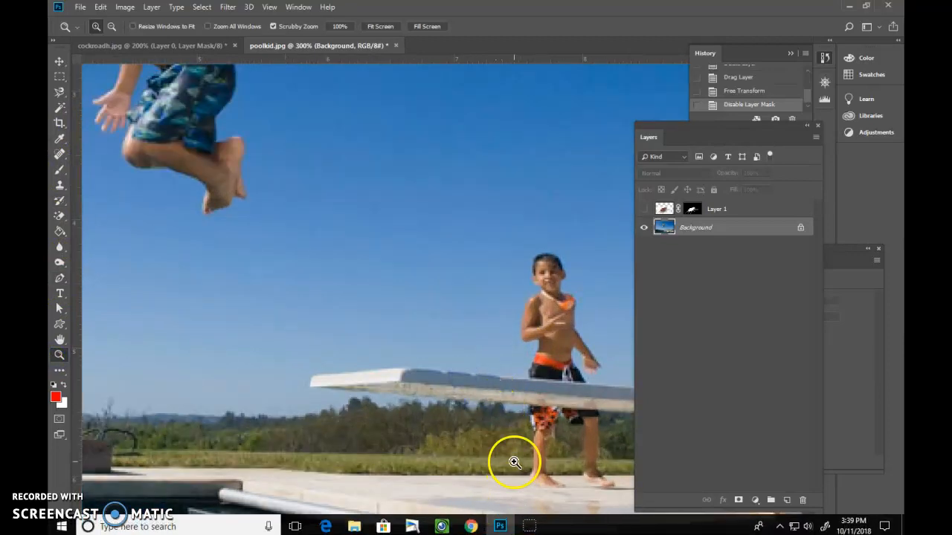
left_click_drag(526, 529, 558, 530)
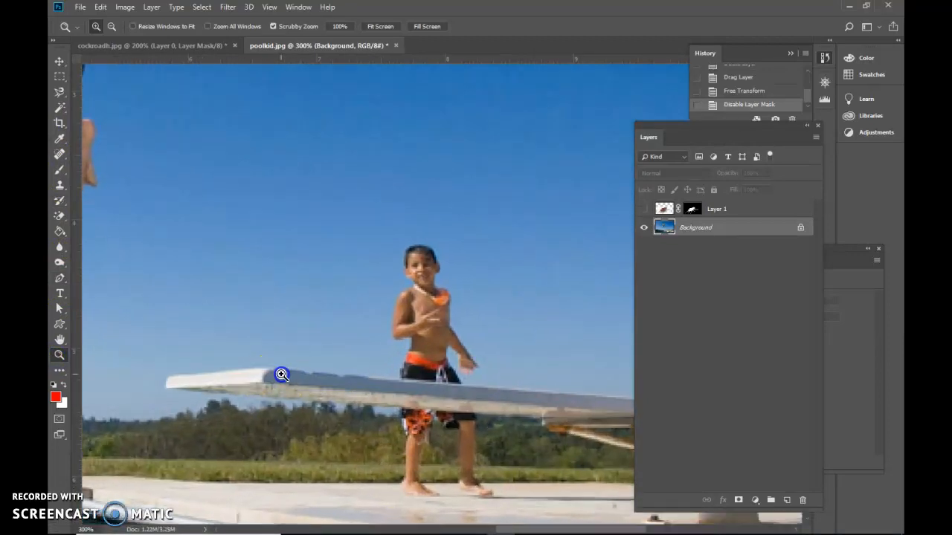
left_click(278, 374)
scroll(283, 403, "down", 1)
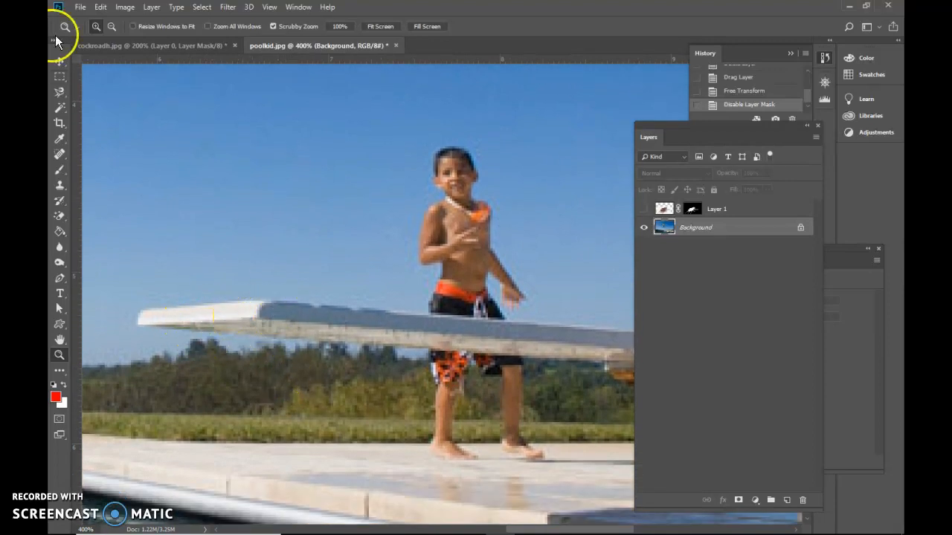
left_click_drag(59, 108, 107, 110)
mouse_move(210, 306)
left_mouse_down()
mouse_move(170, 319)
mouse_move(439, 324)
mouse_move(394, 323)
left_mouse_up()
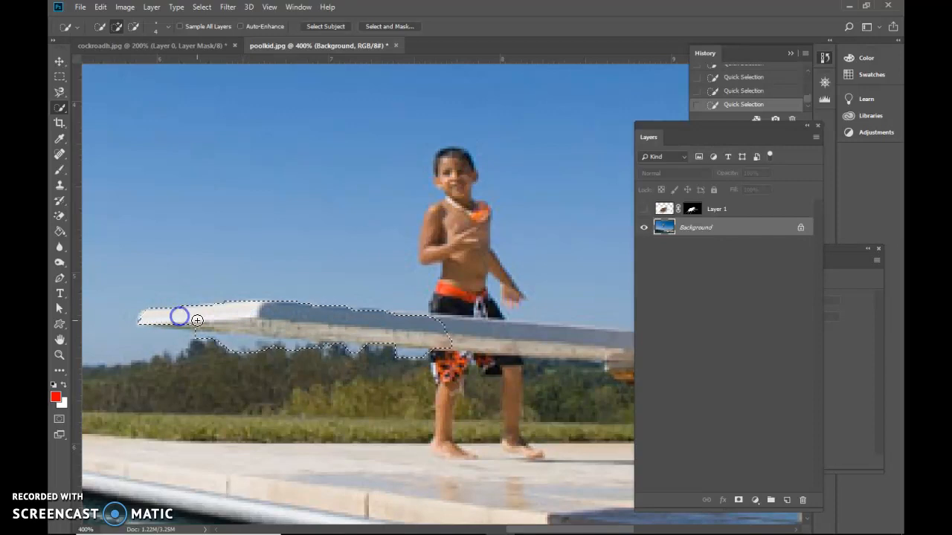
Subtract the excess area below the diving board from the selection with the Polygonal Lasso, and check its coverage against the cockroach's leg
left_click(59, 92)
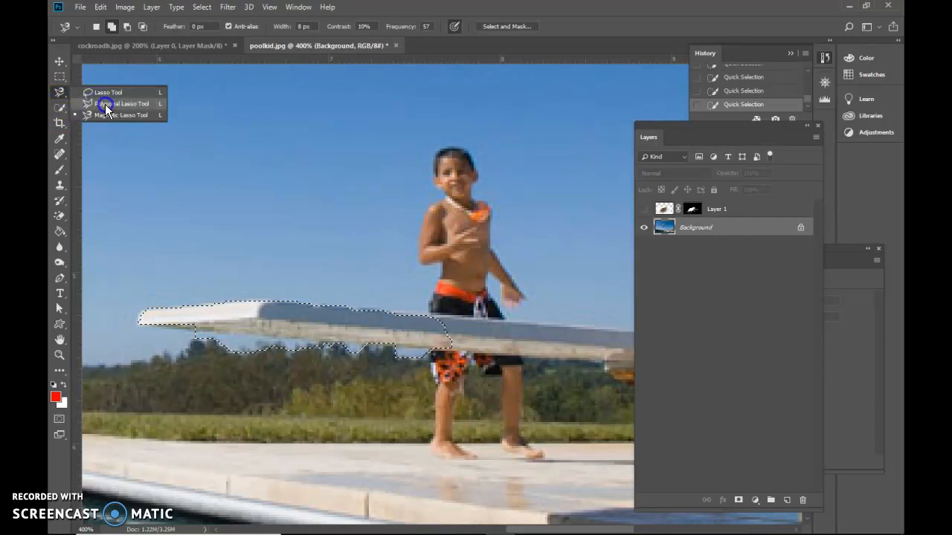
left_click(107, 110)
left_click(127, 26)
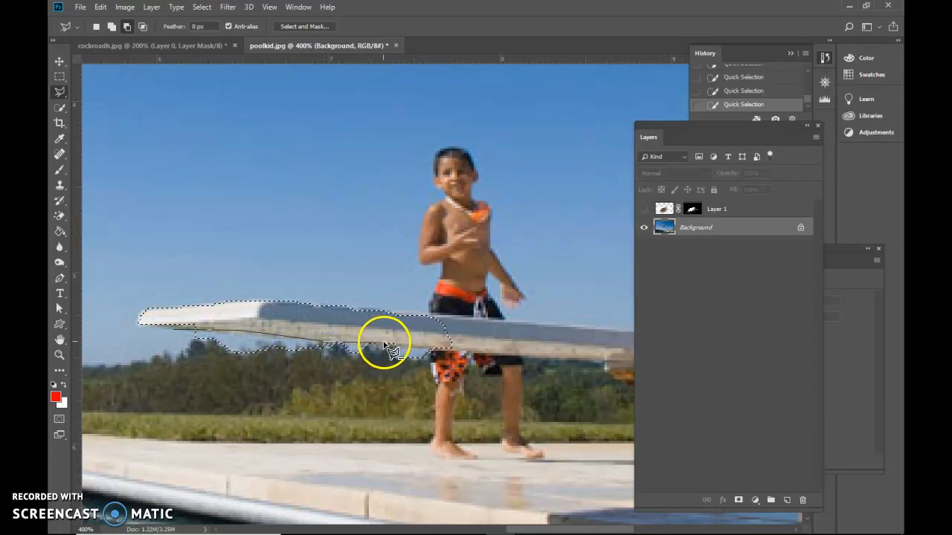
left_click(445, 393)
left_click(176, 394)
left_click(179, 335)
left_click(643, 209)
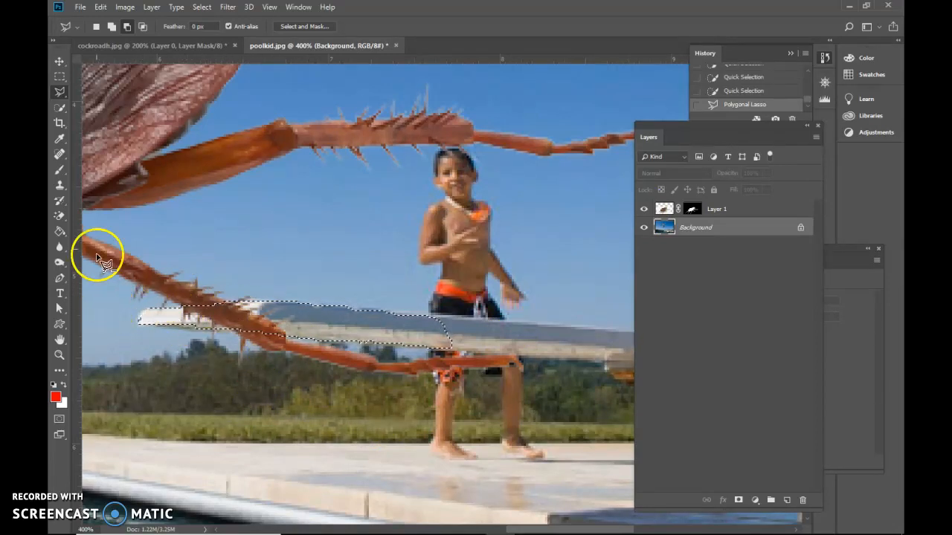
left_click(644, 210)
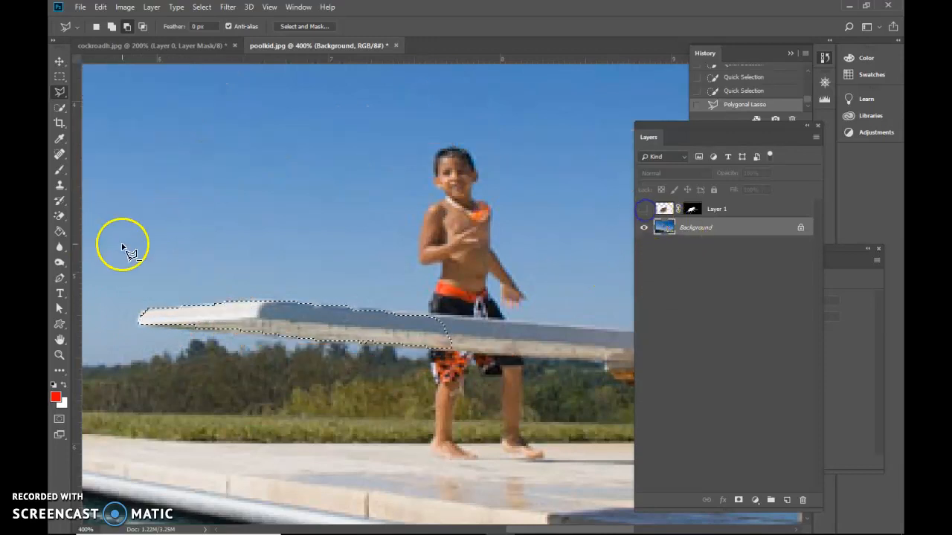
Add the missing edge at the diving board's tip to the selection with the Polygonal Lasso
left_click(112, 26)
left_click(150, 318)
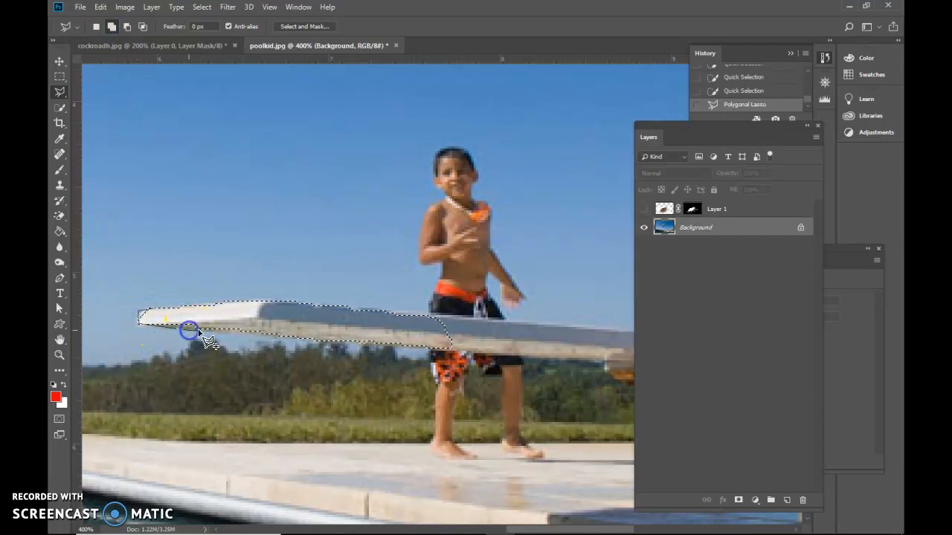
left_click(248, 328)
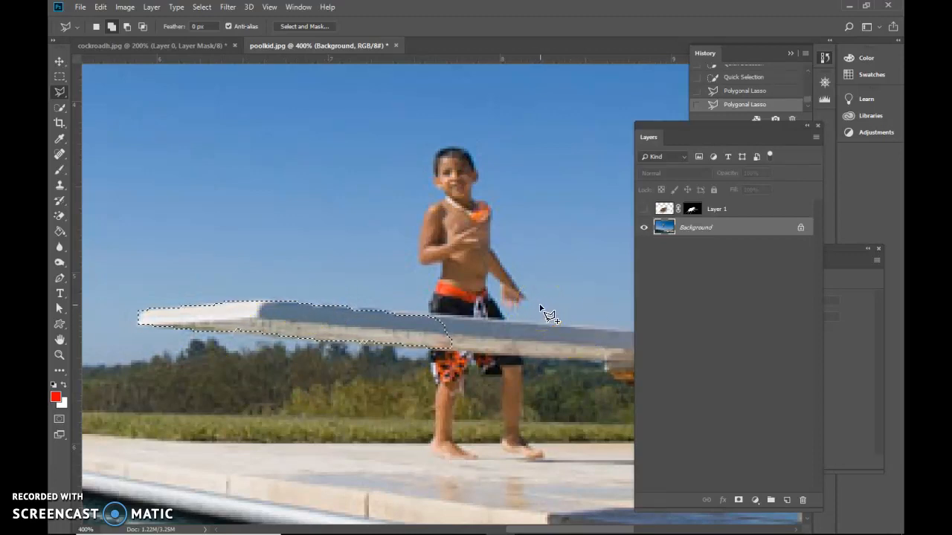
left_click(324, 335)
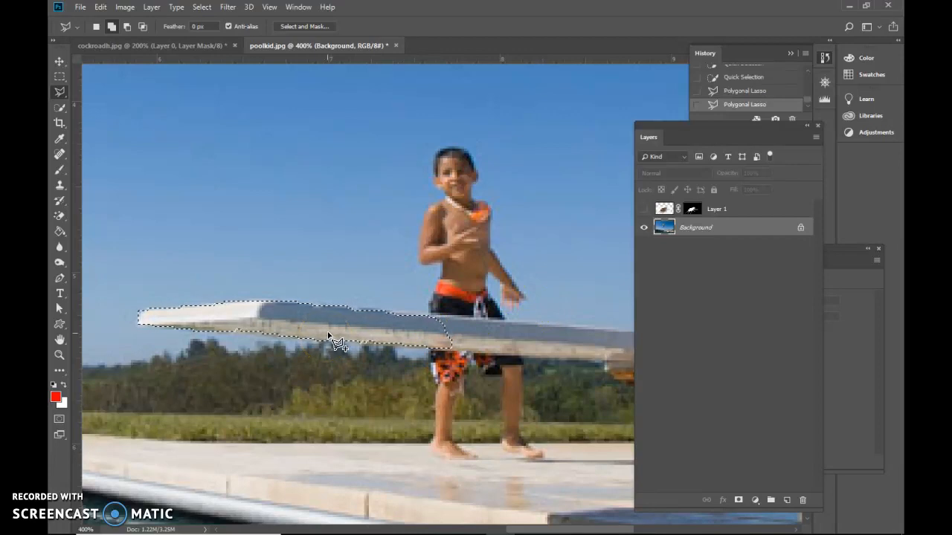
left_click(341, 324)
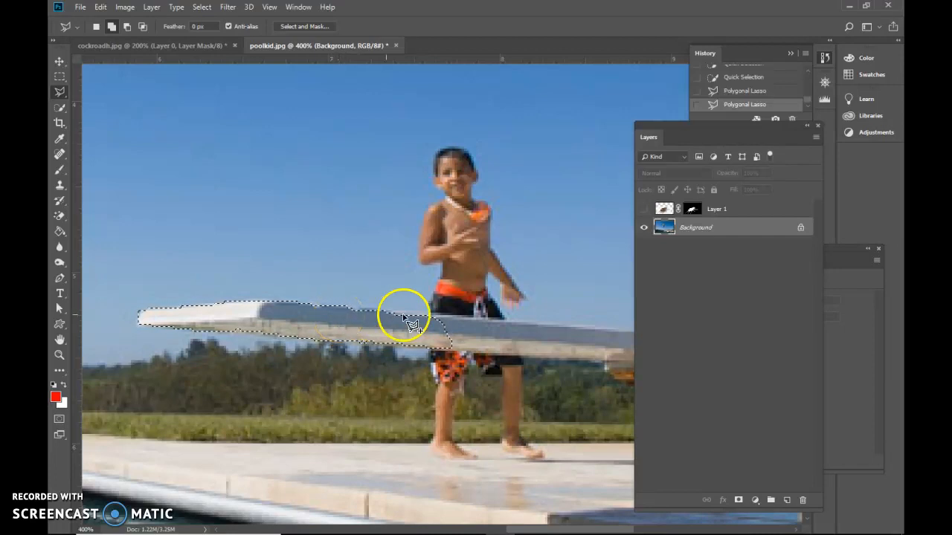
Copy the selected diving board end to a new layer with Layer Via Copy, and check it with the Background hidden
right_click(292, 317)
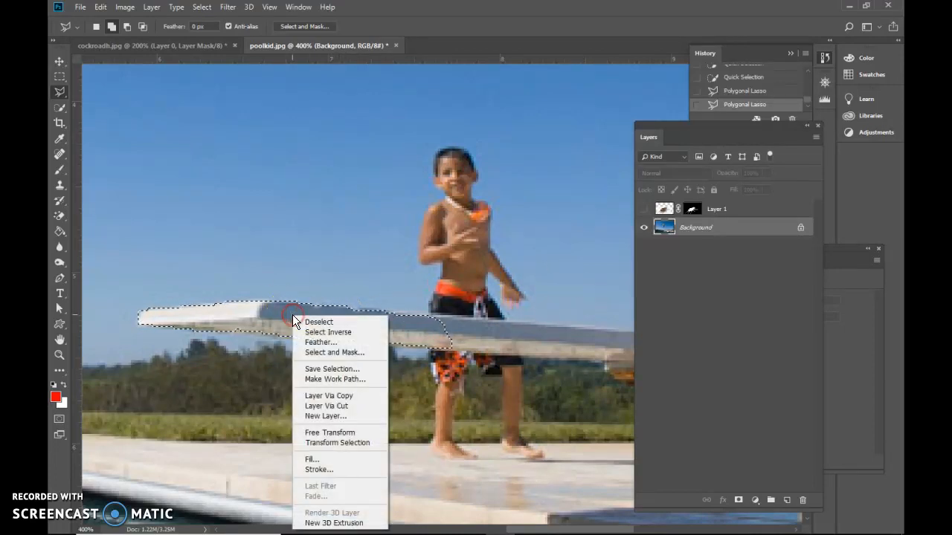
left_click(334, 396)
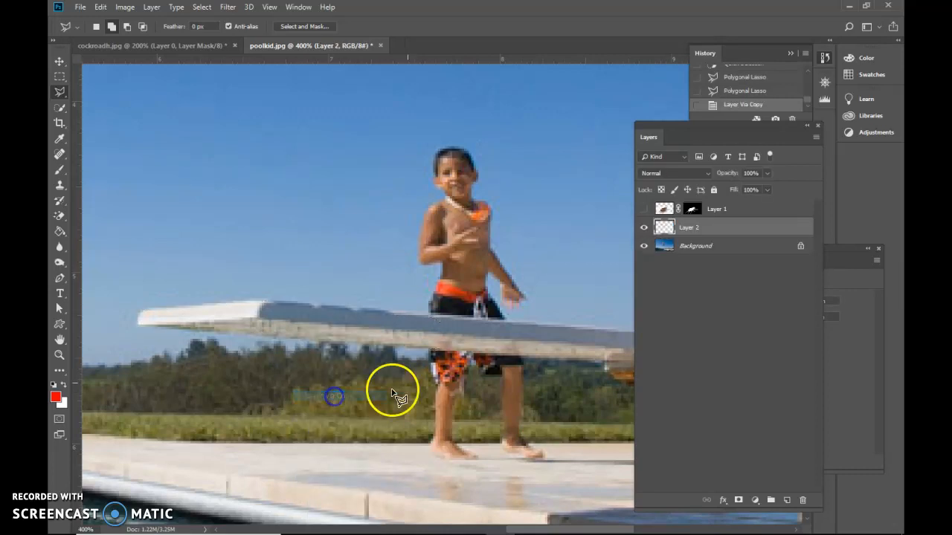
left_click(644, 246)
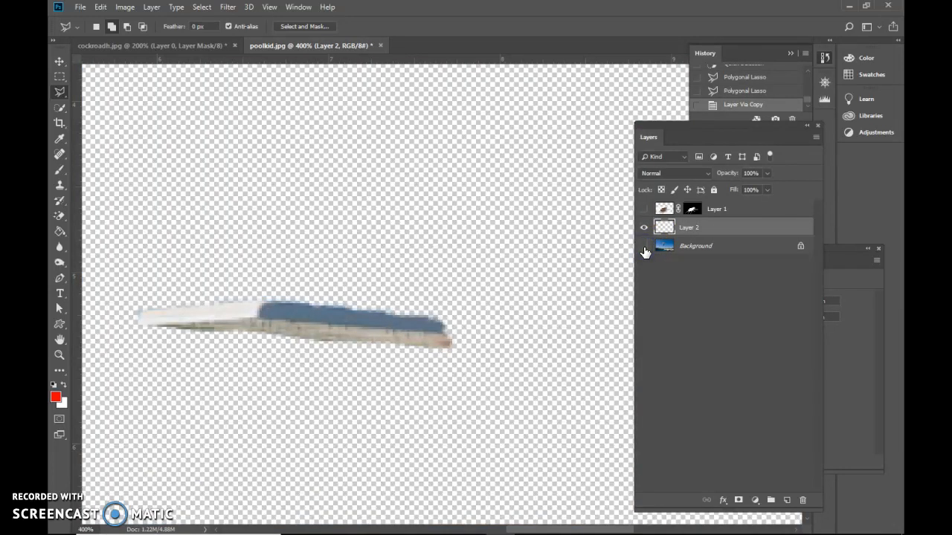
left_click(644, 246)
Show Layer 1 and move the copied diving board layer above it so the board covers the cockroach's leg
left_click(644, 209)
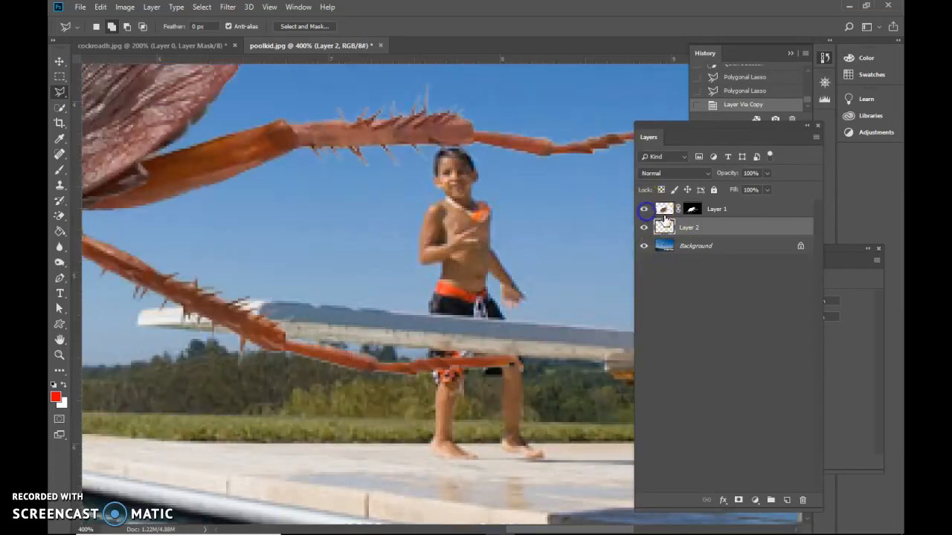
left_click_drag(724, 234, 723, 208)
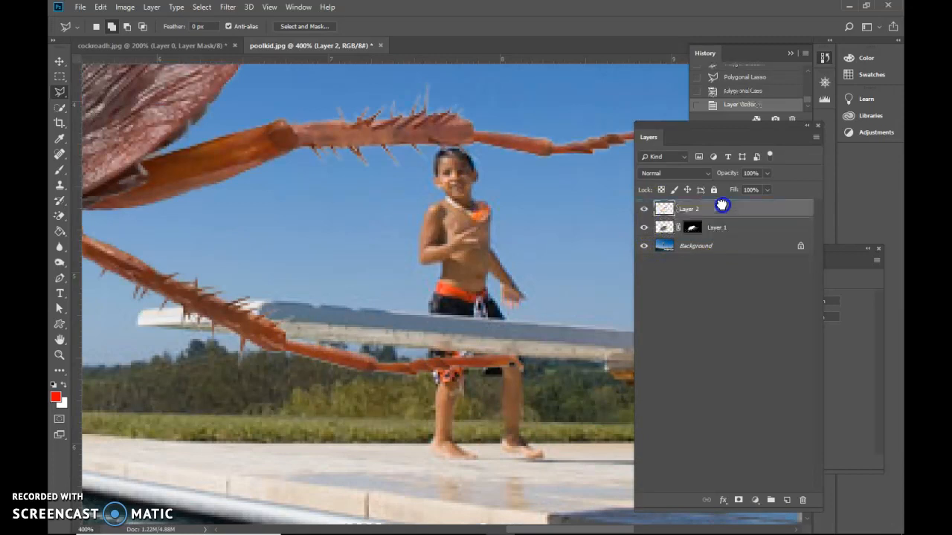
key("ctrl+minus")
key("ctrl+minus")
key("ctrl+minus")
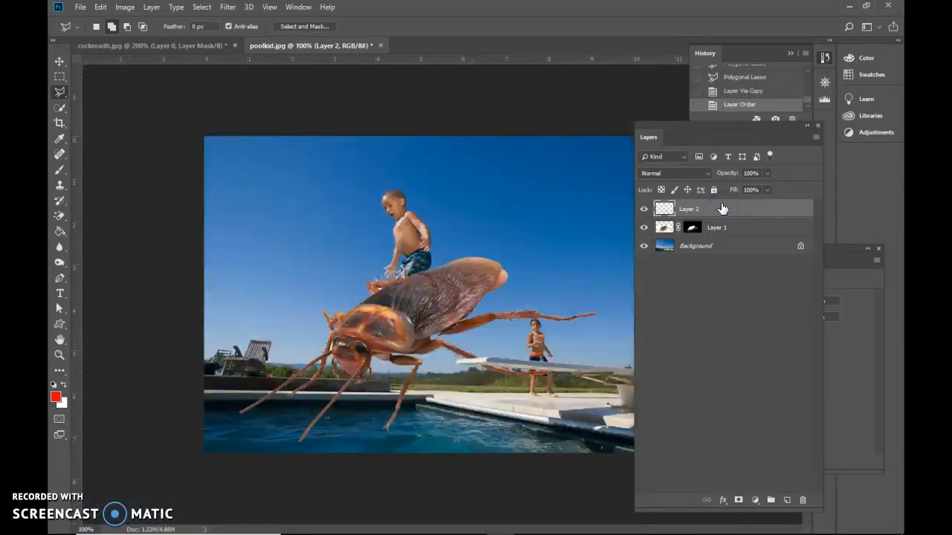
Examine the overlap between the diving board and the cockroach's leg, in the full composition and close up
left_click(563, 359)
key("ctrl+minus")
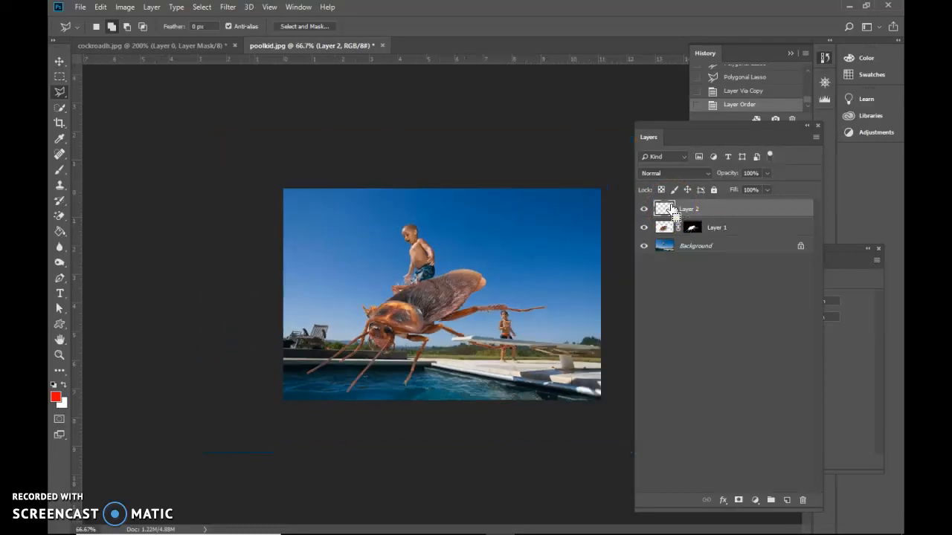
key("ctrl+plus")
key("ctrl+plus")
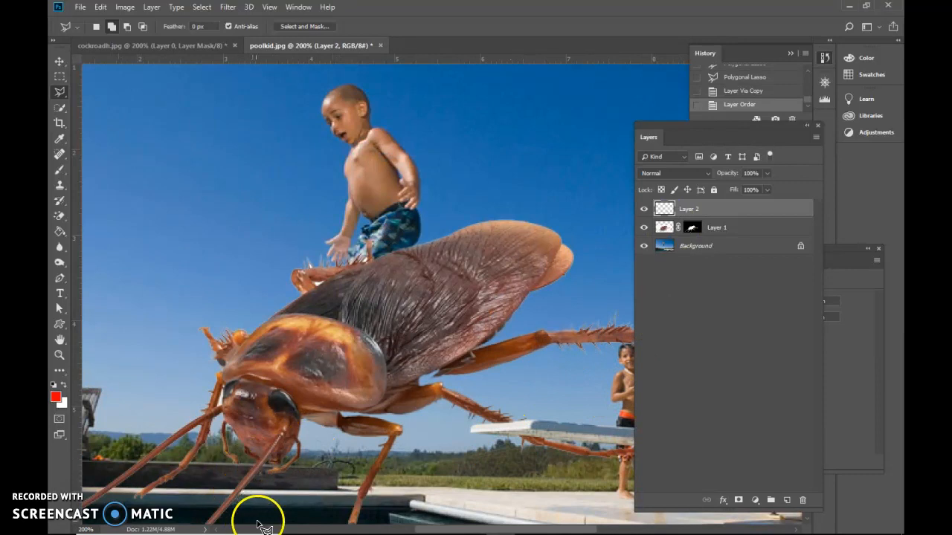
left_click(59, 355)
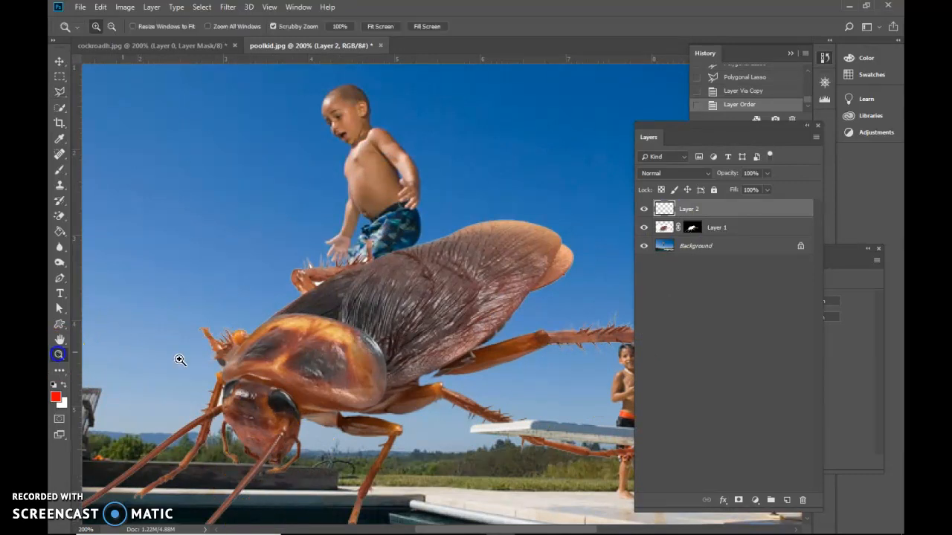
left_click(589, 398)
scroll(565, 405, "down", 2)
mouse_move(494, 530)
left_mouse_down()
mouse_move(550, 529)
mouse_move(498, 528)
left_mouse_up()
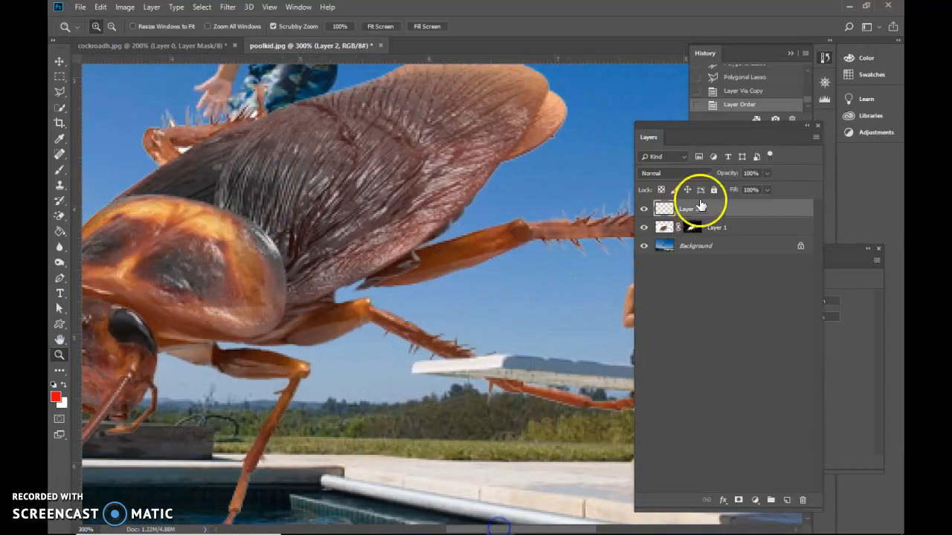
Rename the copied diving board layer to "Copied"
double_click(683, 210)
type("Copied")
key("Return")
Hide the Copied layer and Layer 1, and make the Background layer active
left_click(643, 215)
left_click(666, 231)
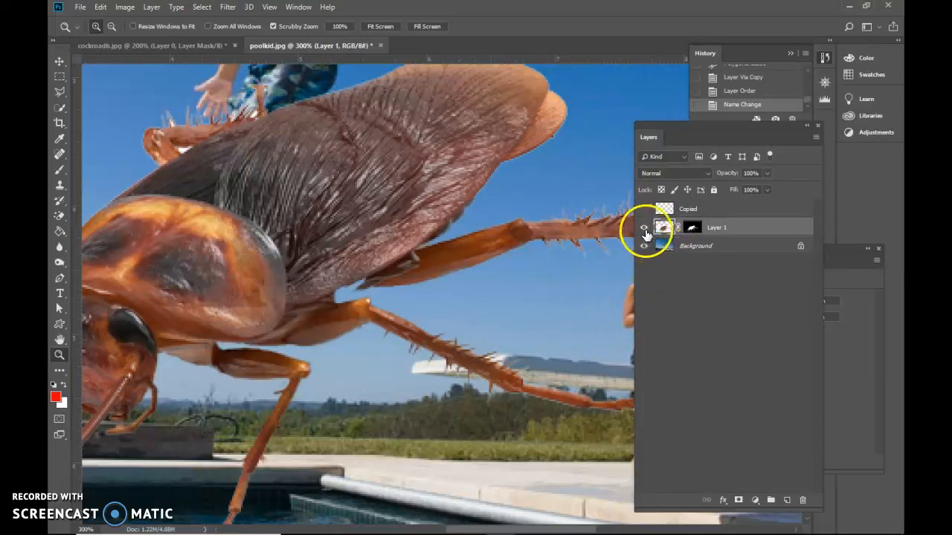
left_click(644, 227)
left_click(664, 246)
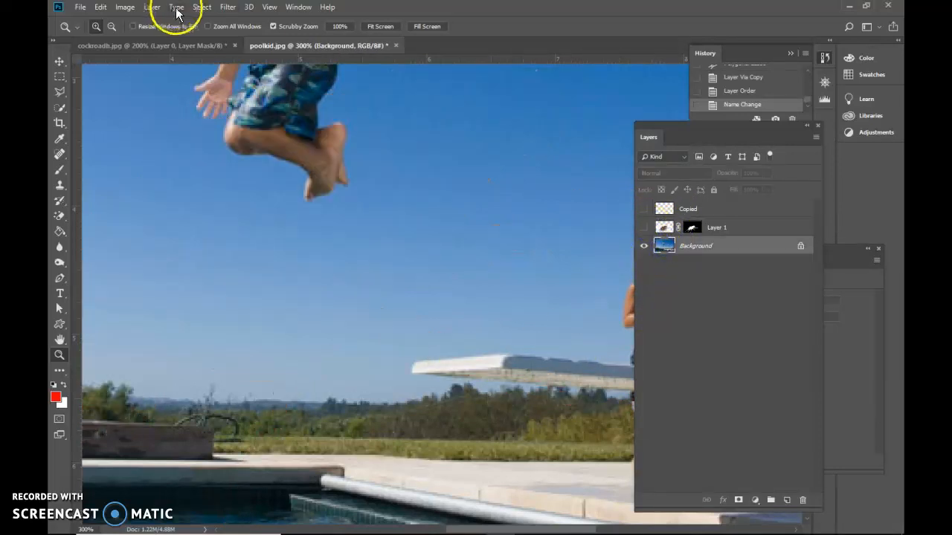
Select the front end of the diving board on the Background layer with Quick Selection, subtracting the spill beneath the board
left_click(202, 7)
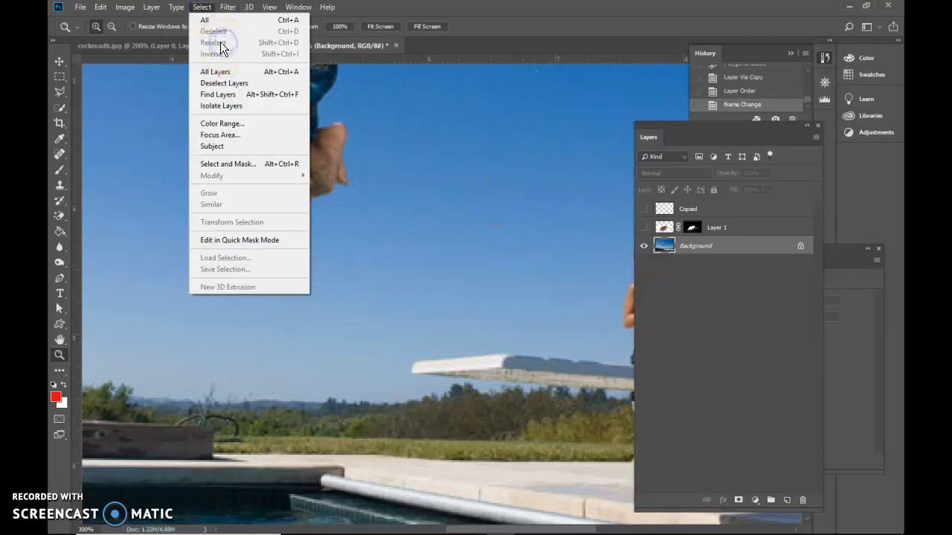
left_click(673, 248)
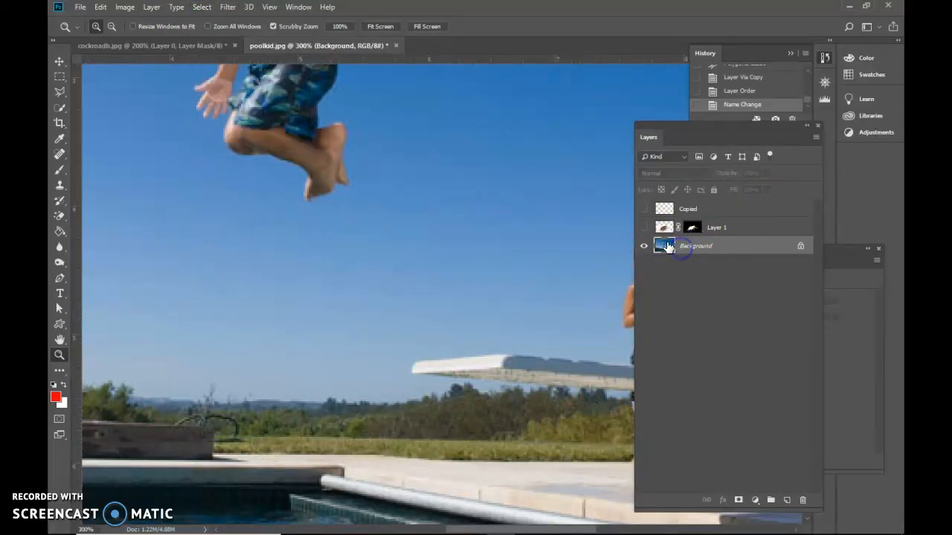
left_click(59, 107)
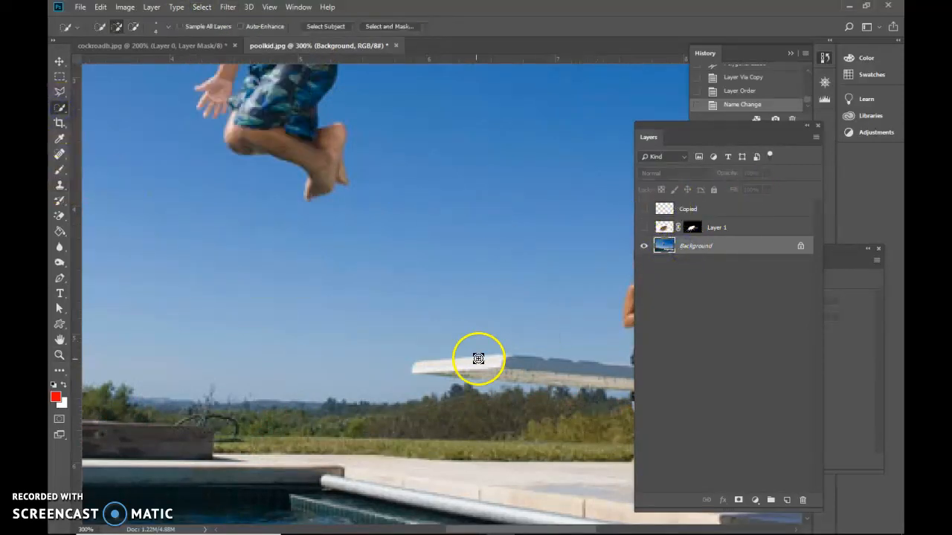
left_click_drag(492, 366, 451, 365)
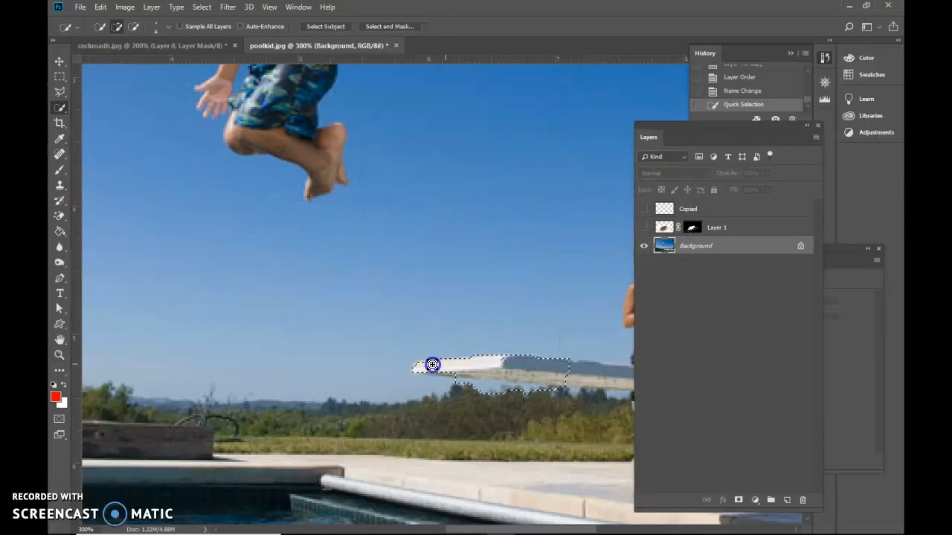
left_click(420, 366)
left_click(133, 26)
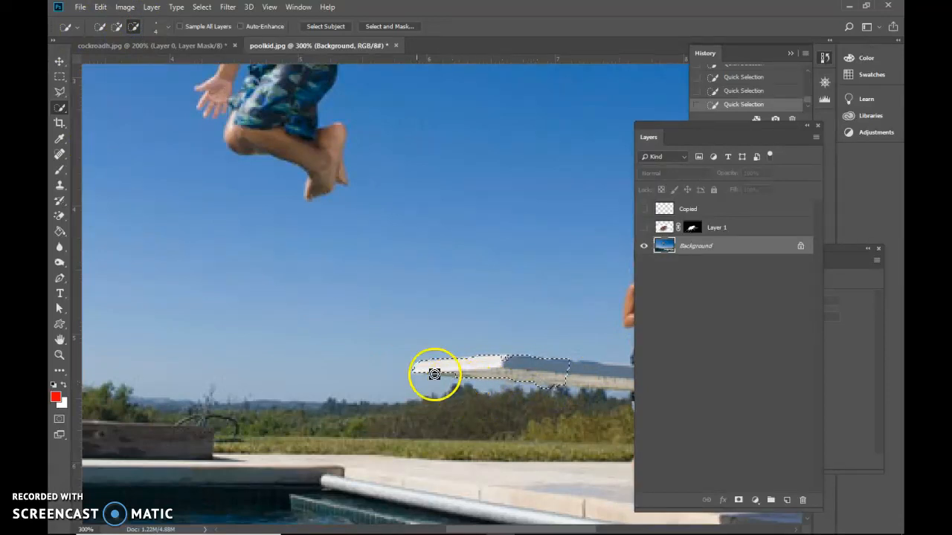
left_click(116, 26)
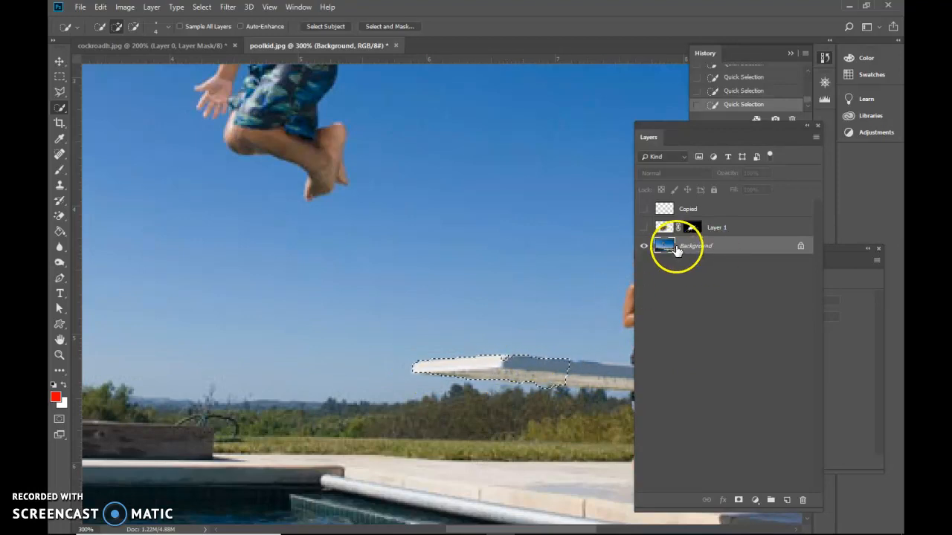
Output the board selection from Select and Mask to a New Layer with Layer Mask, and show the Background layer again
left_click(398, 30)
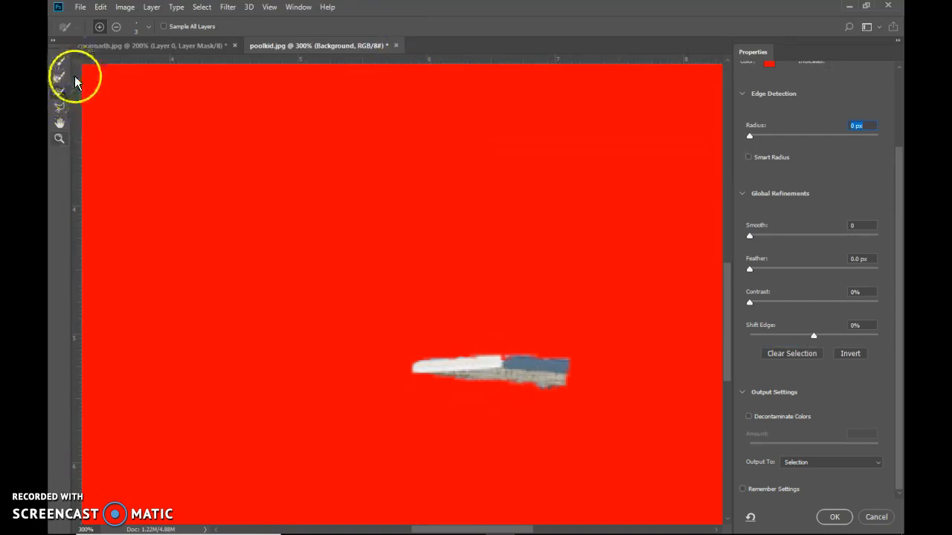
mouse_move(511, 357)
left_mouse_down()
mouse_move(474, 361)
mouse_move(507, 362)
left_mouse_up()
scroll(831, 461, "down", 1)
left_click(831, 461)
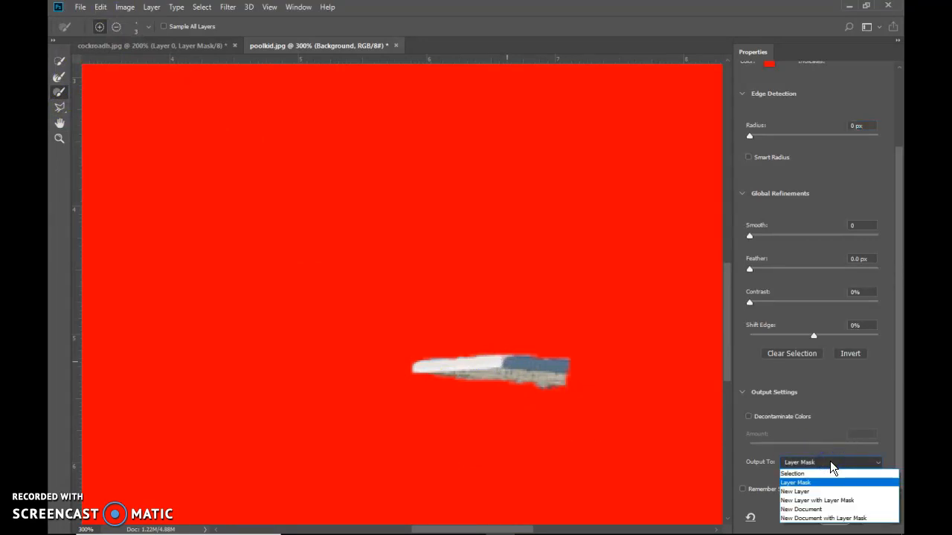
left_click(809, 508)
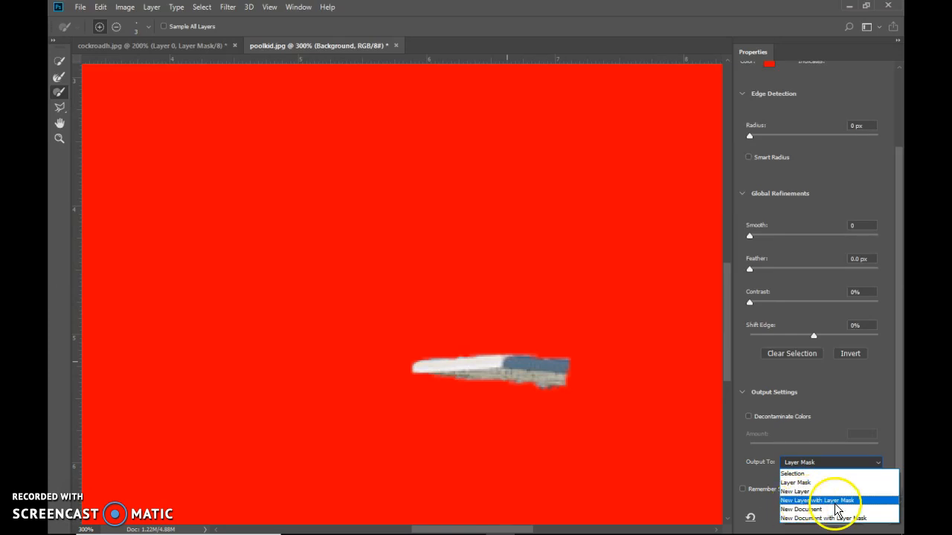
left_click(834, 503)
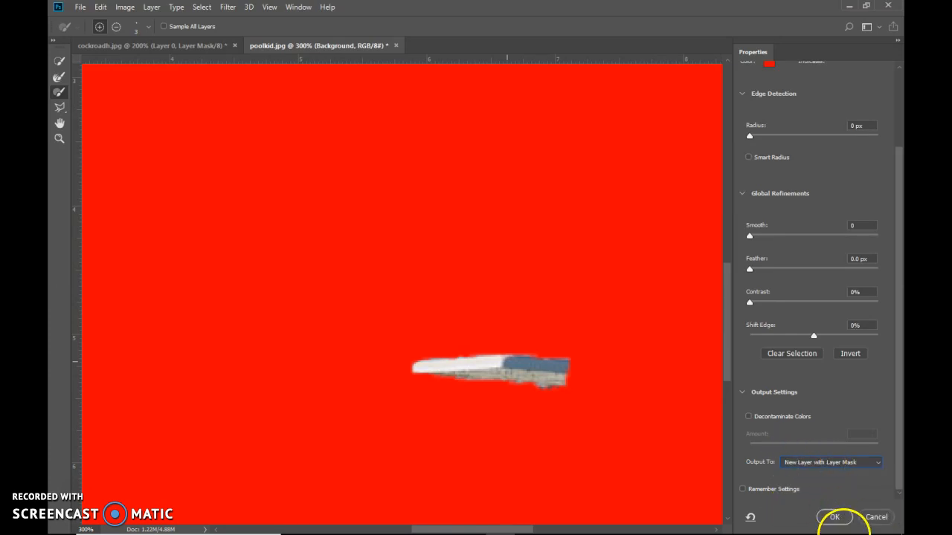
left_click(836, 517)
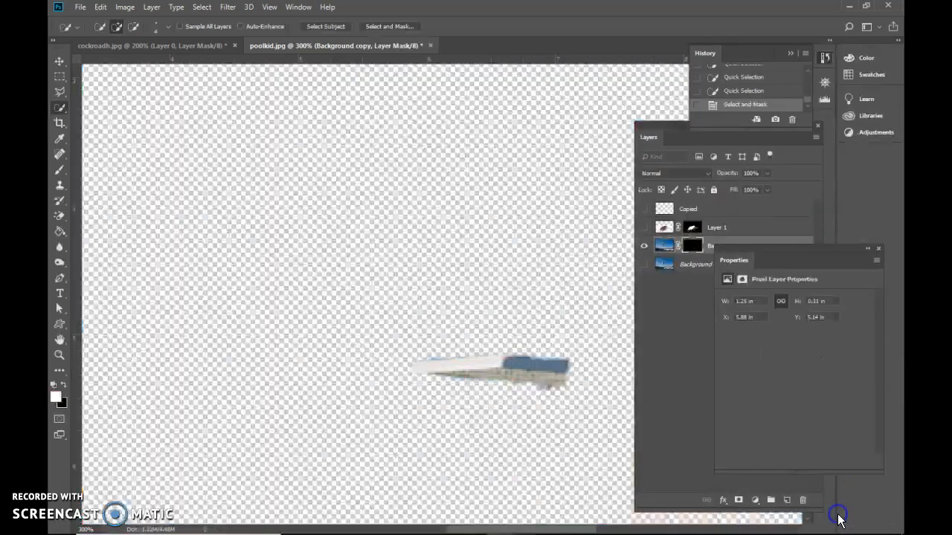
left_click_drag(760, 254, 815, 331)
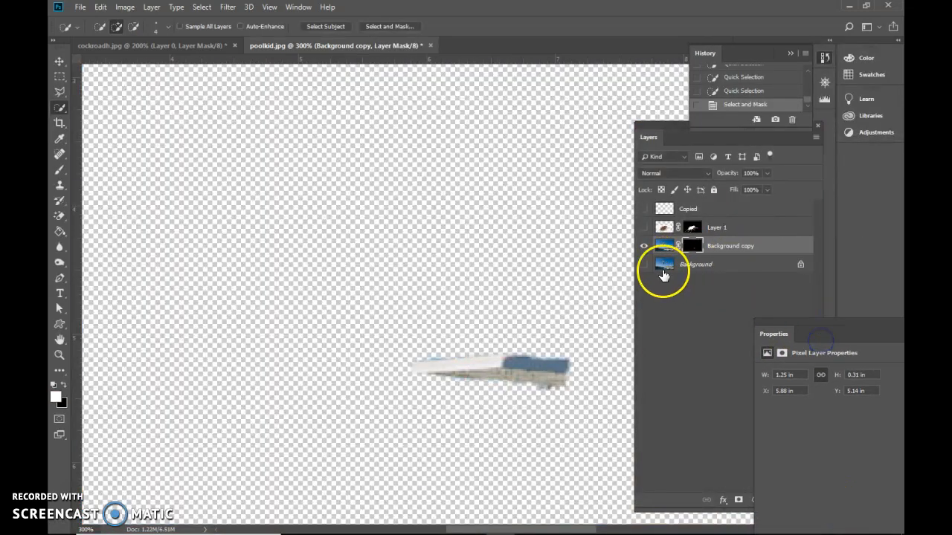
left_click(644, 265)
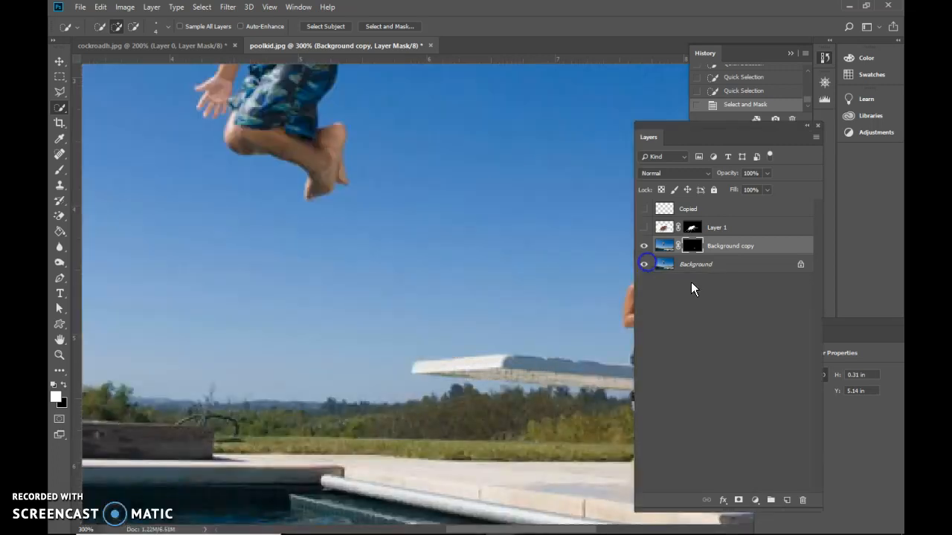
Rename the masked board copy to "New layer with mask" and move it above Layer 1, with Layer 1 shown
double_click(733, 246)
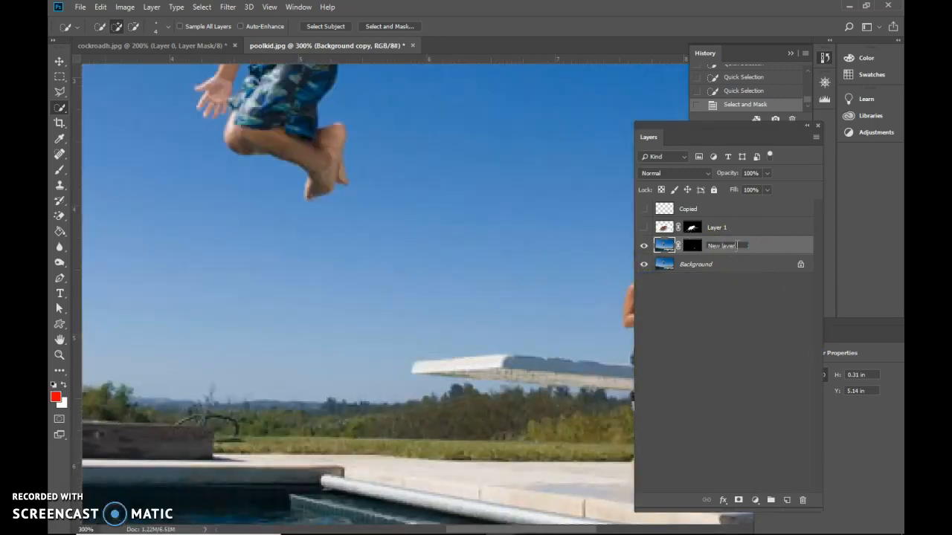
type("New layer with mask")
key("Return")
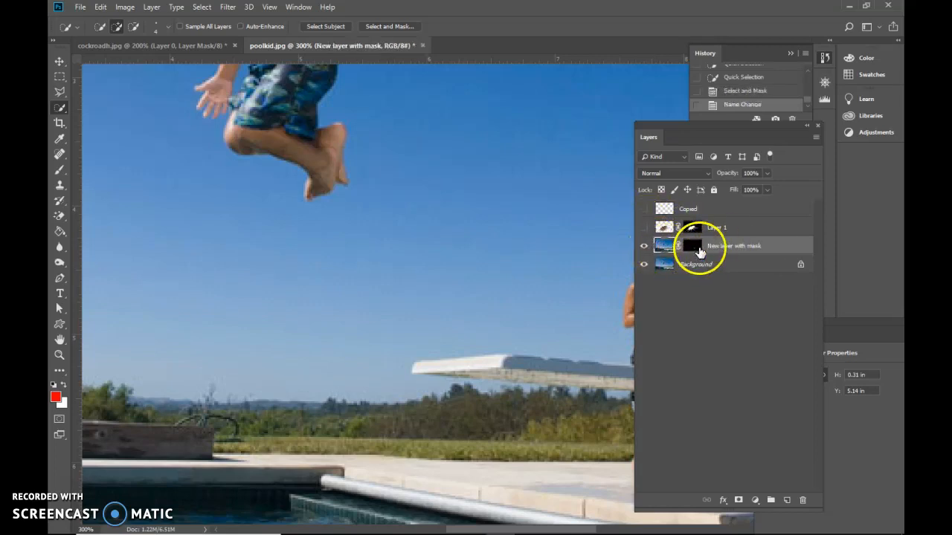
left_click(644, 227)
left_click_drag(712, 246, 721, 223)
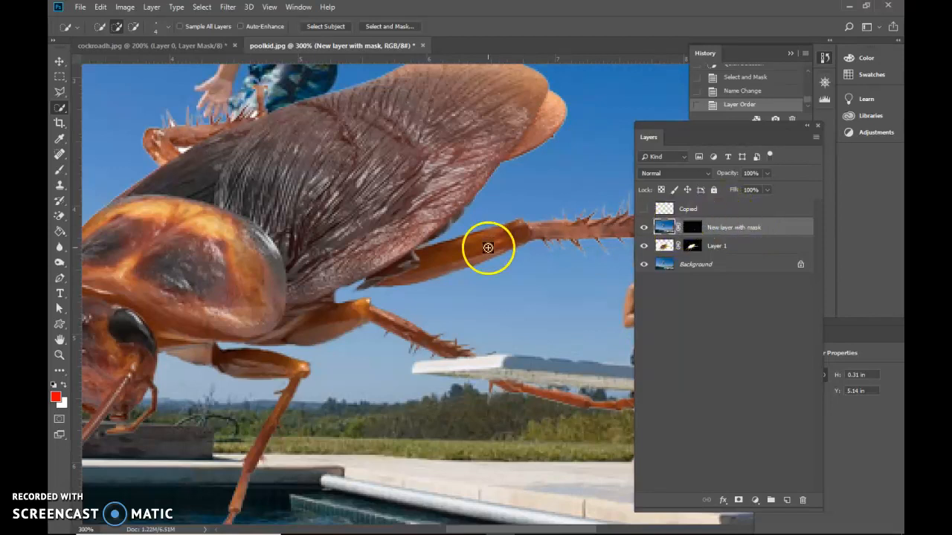
Hide the New layer with mask layer and Layer 1, and make the Background layer active
left_click(645, 227)
left_click(645, 246)
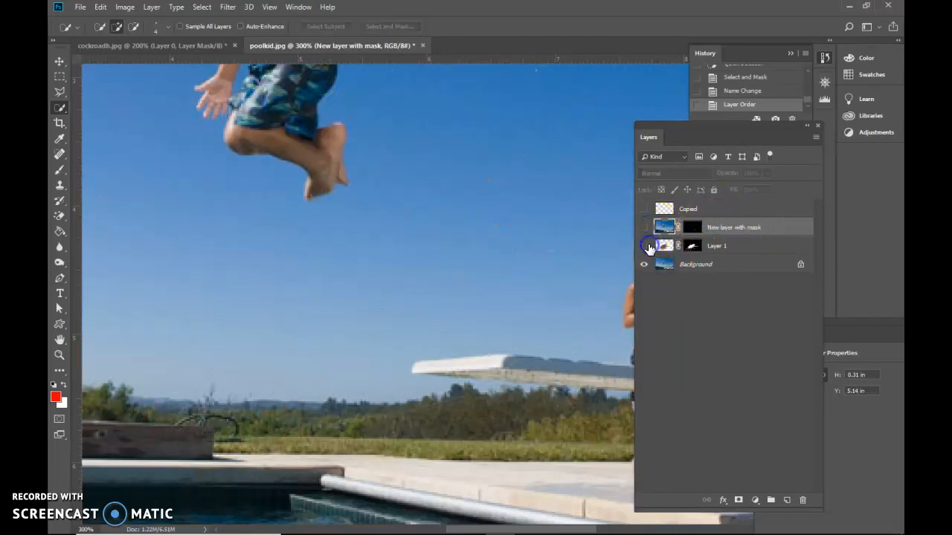
left_click(645, 264)
left_click(691, 264)
Select the whole jumping boy, including his hand and feet, on the Background layer with Quick Selection
scroll(313, 298, "up", 4)
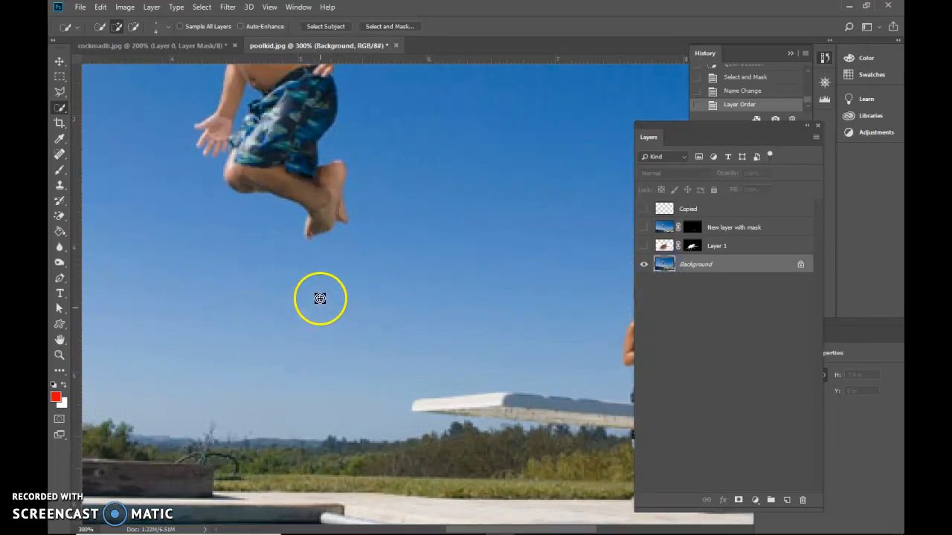
scroll(327, 290, "up", 7)
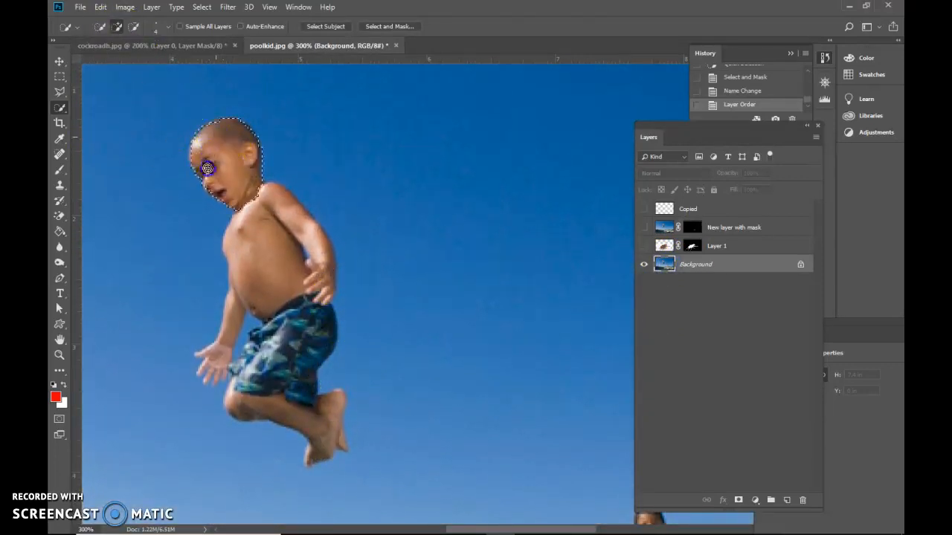
mouse_move(194, 360)
left_mouse_down()
mouse_move(224, 349)
mouse_move(243, 380)
left_mouse_up()
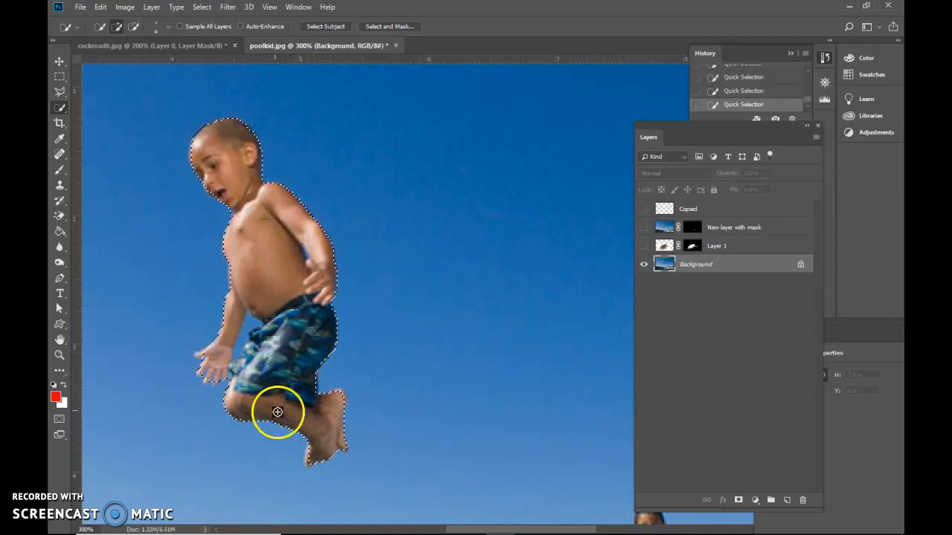
left_click(307, 459)
left_click_drag(308, 462, 340, 397)
left_click_drag(202, 377, 198, 359)
Output the boy selection from Select and Mask to a New Layer with Layer Mask, and show the Background layer again
left_click(396, 28)
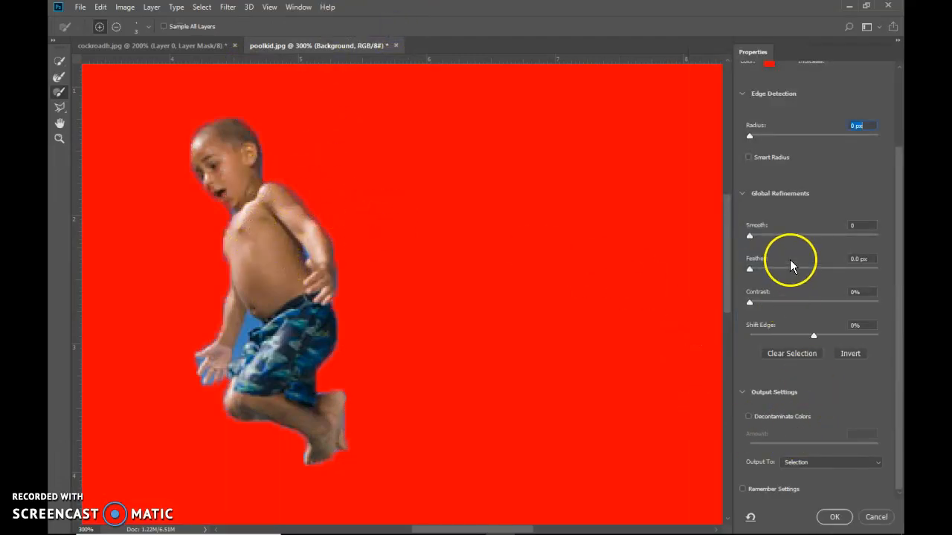
left_click(803, 462)
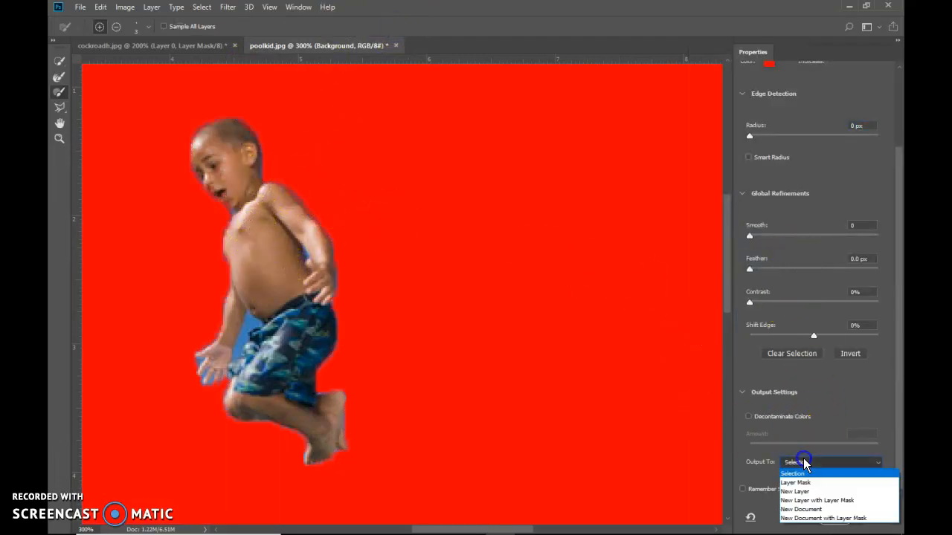
left_click(804, 505)
left_click(834, 517)
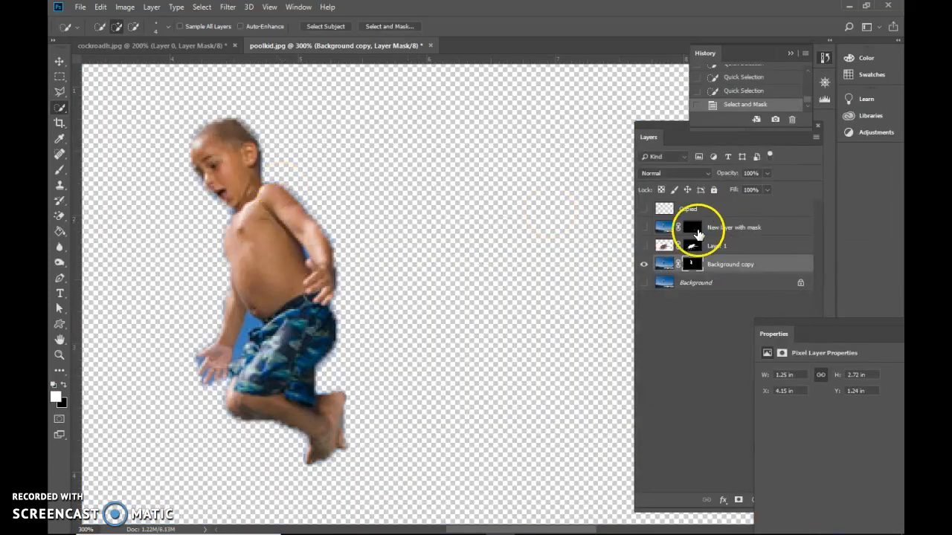
left_click(644, 284)
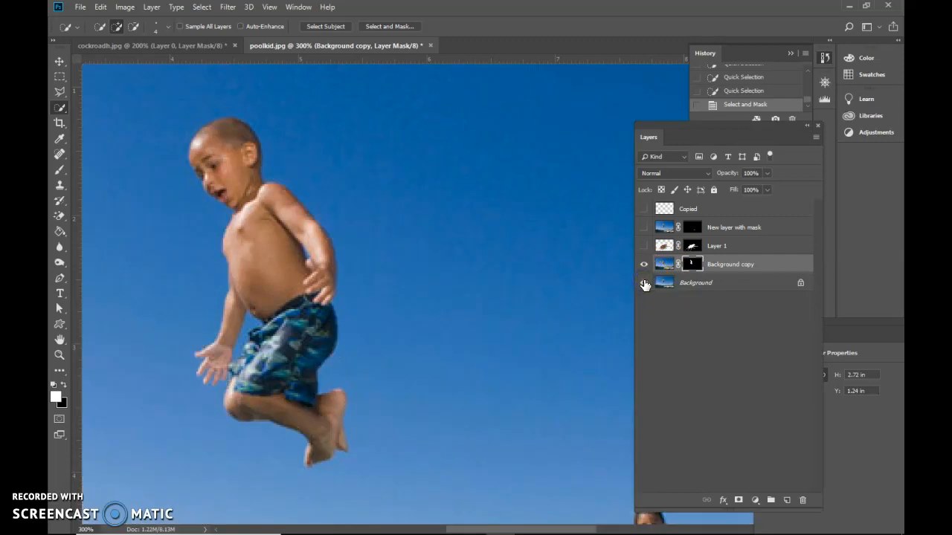
Show Layer 1 and move the boy's masked layer above the New layer with mask layer so he sits on the cockroach
key("ctrl+1")
left_click(645, 246)
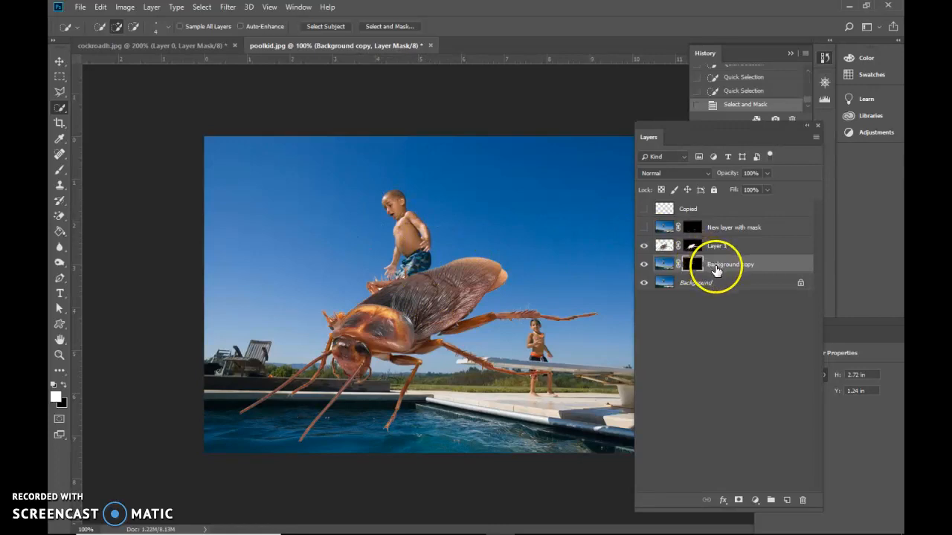
left_click_drag(721, 270, 726, 229)
Rename the boy's masked layer to "little dude" and show the New layer with mask layer
double_click(722, 227)
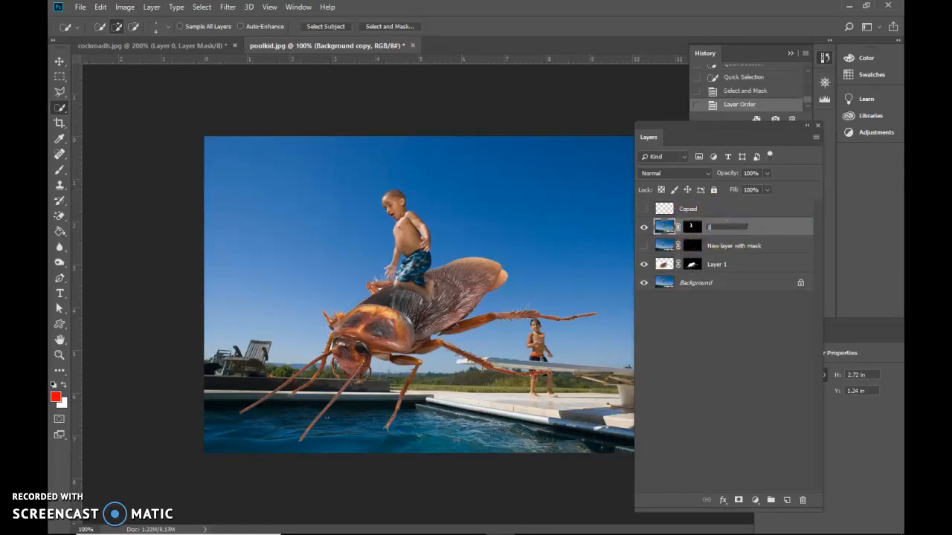
key("Return")
left_click(644, 246)
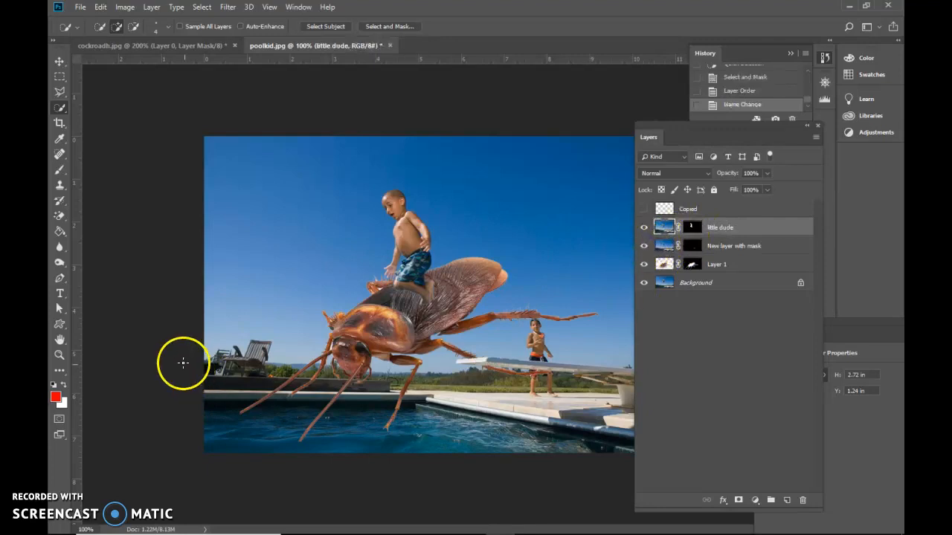
Inspect the boy's edges against the cockroach up close and open the little dude layer's mask in Select and Mask
left_click(59, 354)
left_click(411, 346)
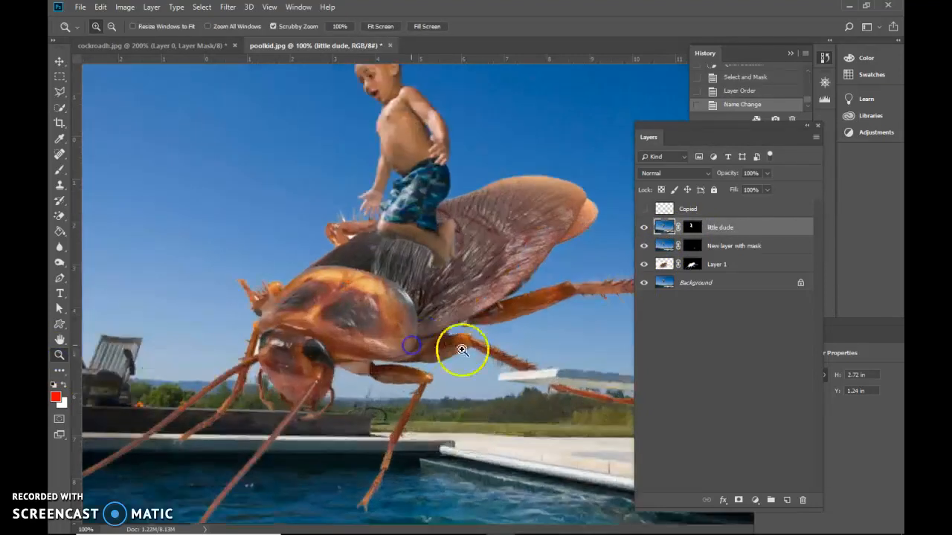
left_click_drag(468, 532, 499, 531)
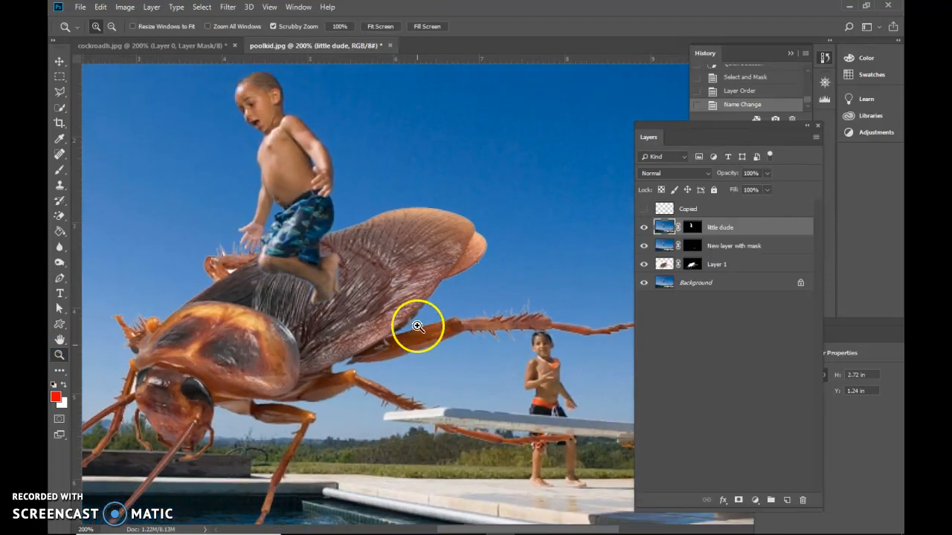
left_click(340, 319)
scroll(352, 325, "up", 2)
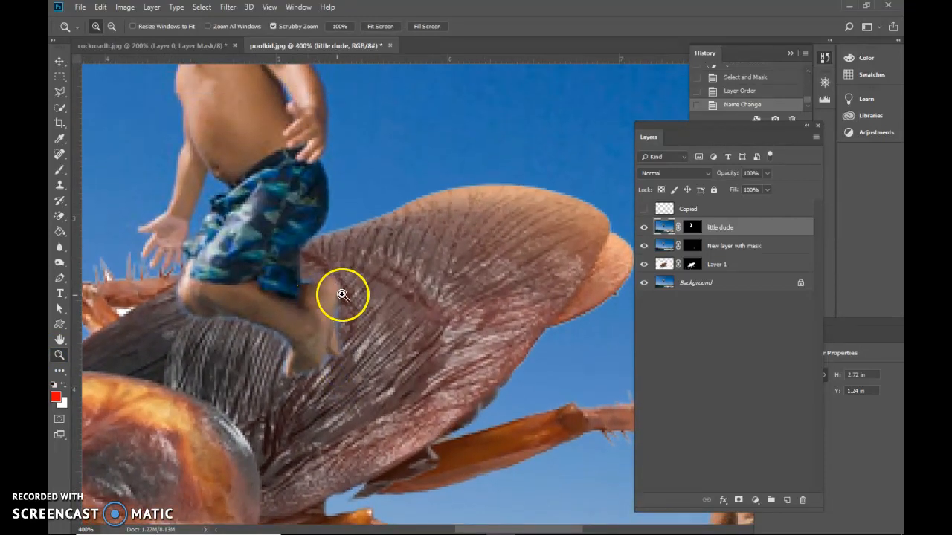
left_click(694, 228)
right_click(698, 229)
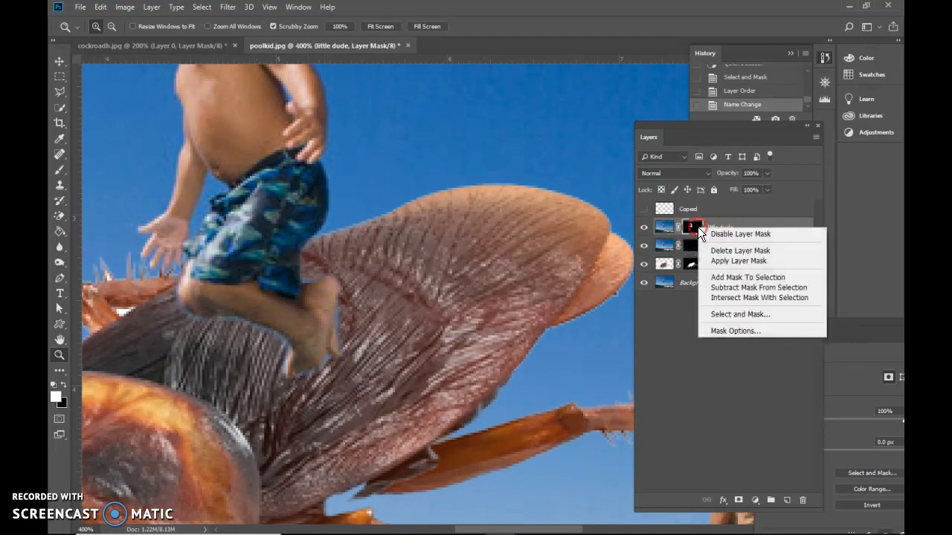
left_click(736, 314)
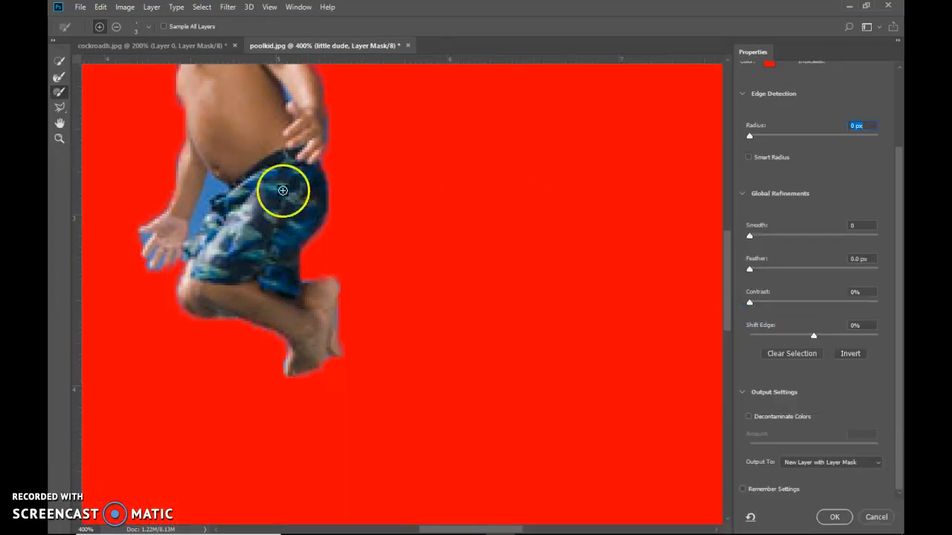
Subtract the blue background between the boy's arm and shorts and beside his foot from the mask with the Lasso Tool
left_click(60, 109)
left_click(111, 26)
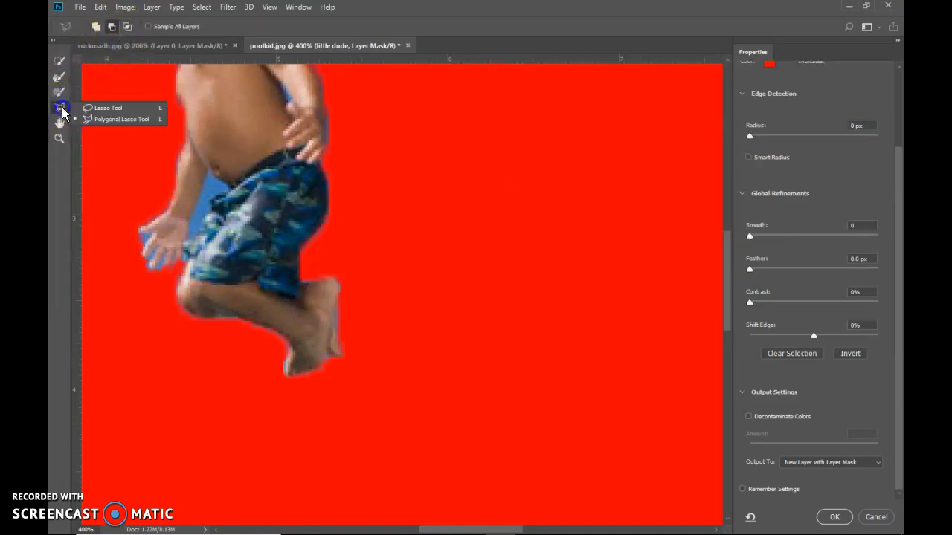
left_click(97, 108)
left_click(111, 26)
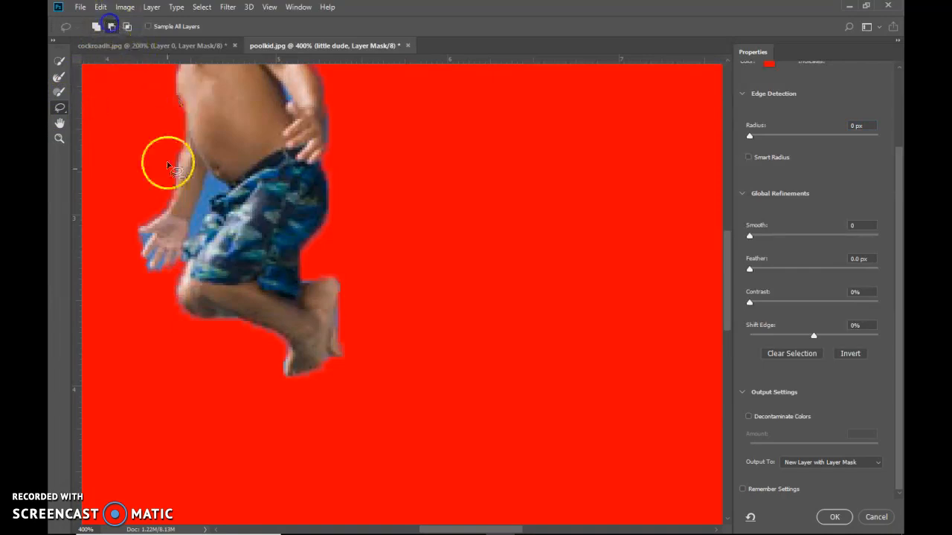
left_click(139, 236)
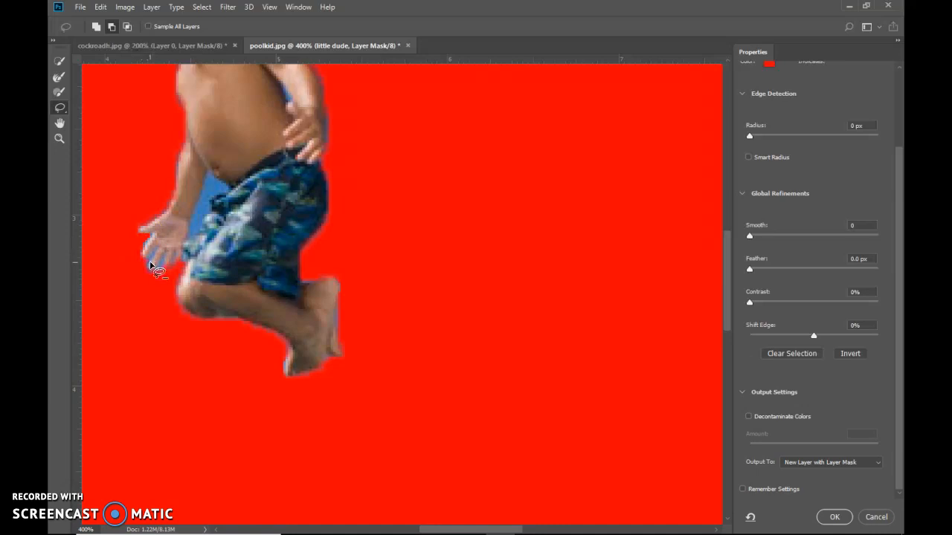
mouse_move(209, 174)
left_mouse_down()
mouse_move(200, 205)
mouse_move(208, 175)
mouse_move(203, 189)
left_mouse_up()
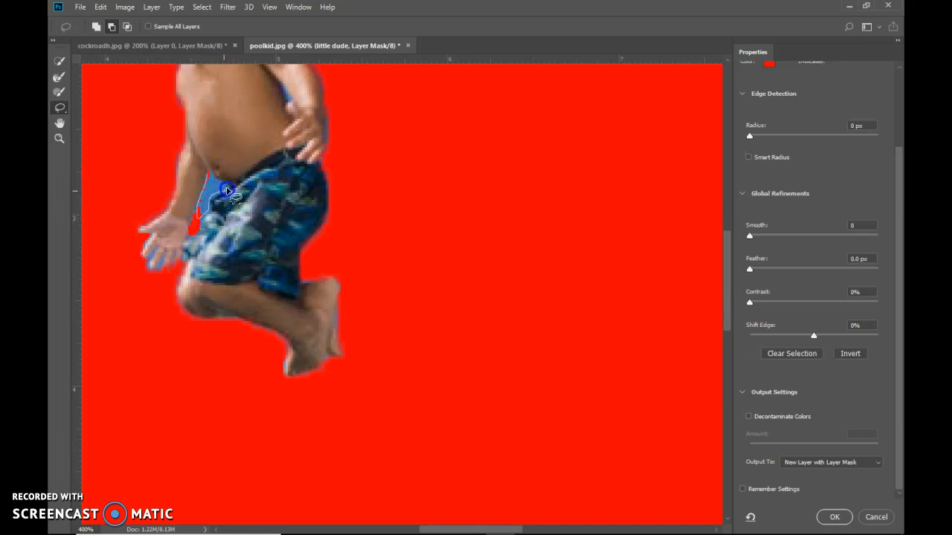
left_click_drag(208, 174, 207, 176)
left_click_drag(288, 352, 288, 354)
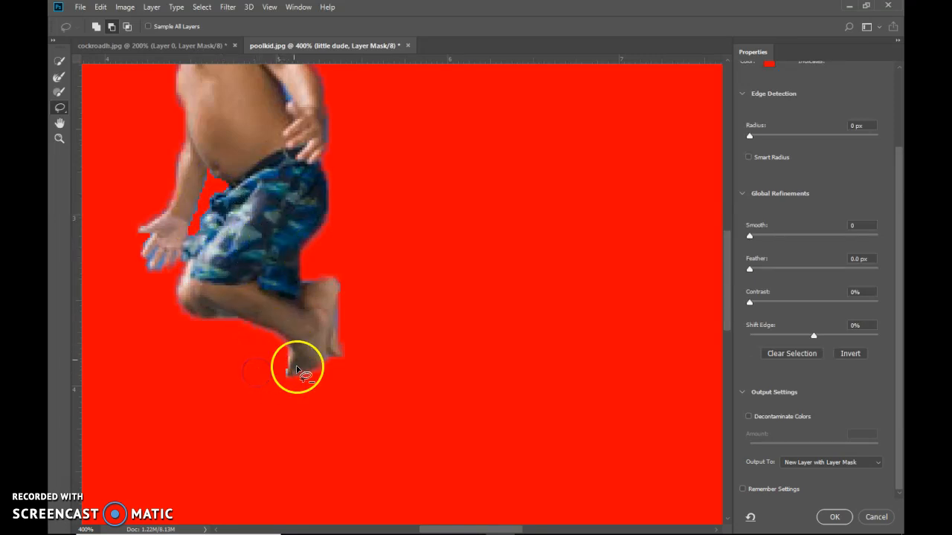
Lower the overlay opacity to 28% and use the Refine Edge Brush in subtract mode along the boy's legs, feet and hand
scroll(815, 170, "up", 2)
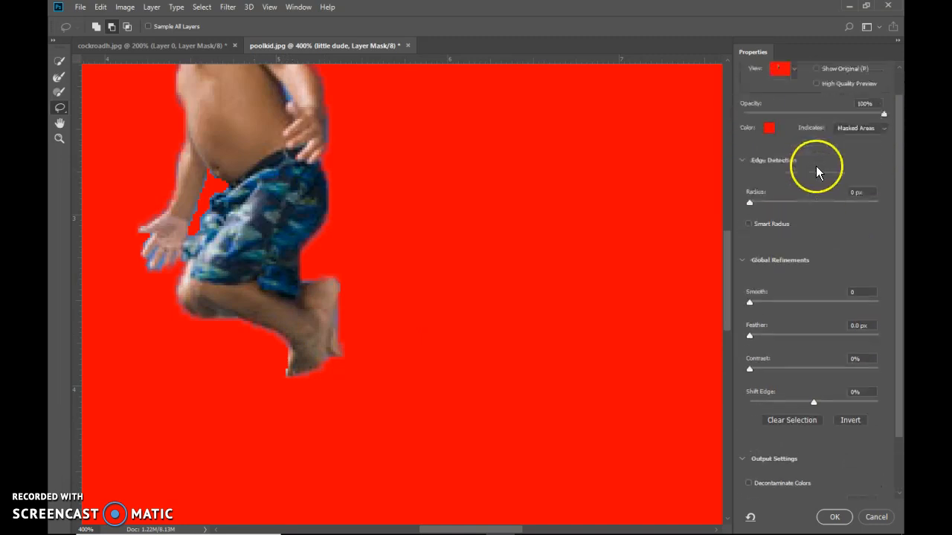
left_click_drag(881, 116, 784, 120)
left_click(60, 91)
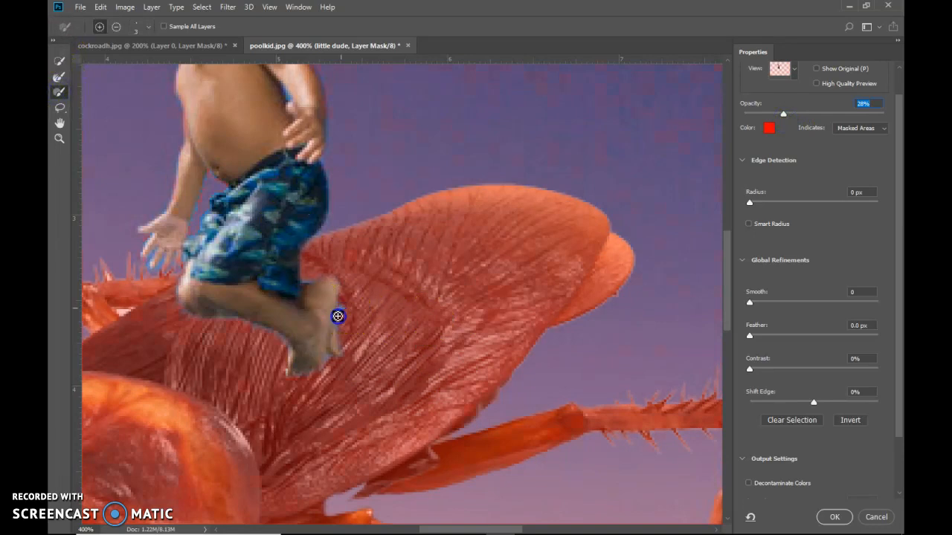
left_click(116, 27)
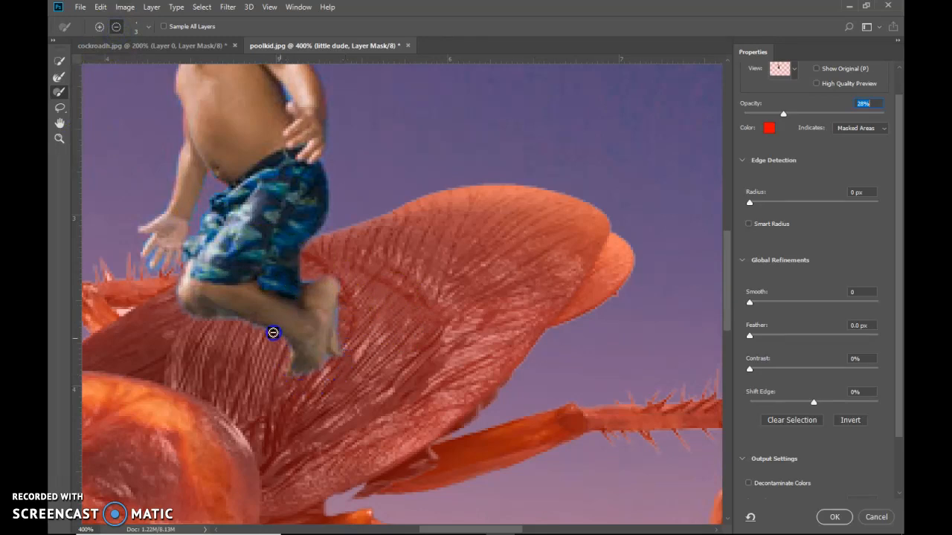
mouse_move(207, 320)
left_mouse_down()
mouse_move(293, 334)
mouse_move(311, 279)
left_mouse_up()
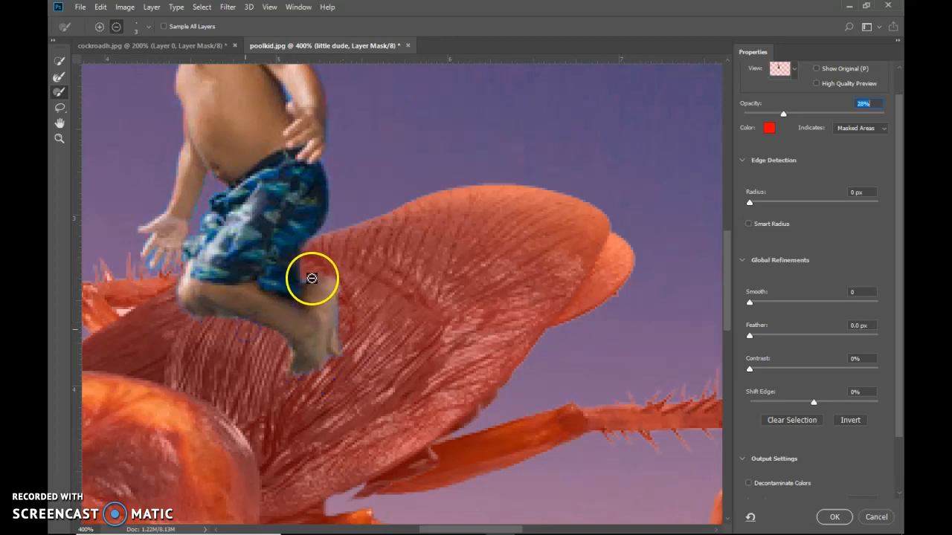
left_click_drag(153, 246, 144, 270)
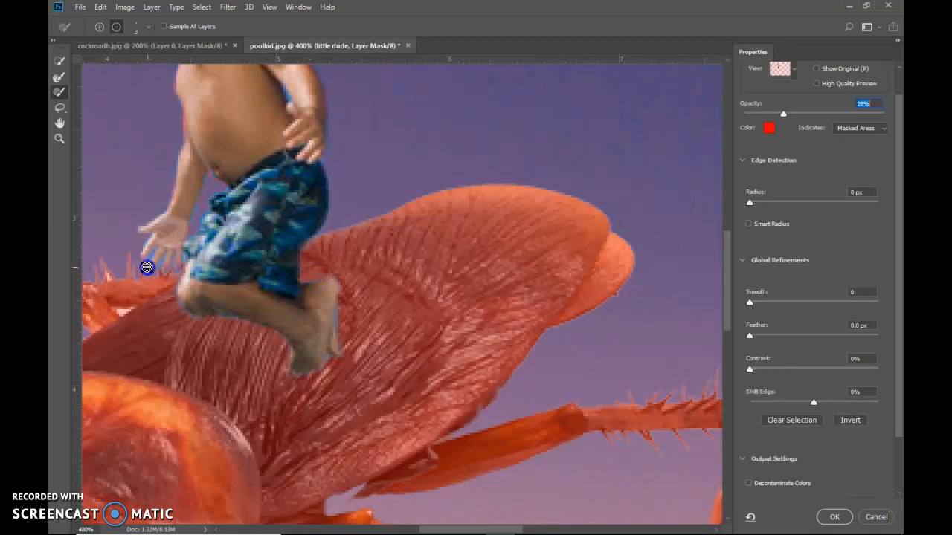
mouse_move(332, 335)
left_mouse_down()
mouse_move(346, 319)
mouse_move(343, 305)
left_mouse_up()
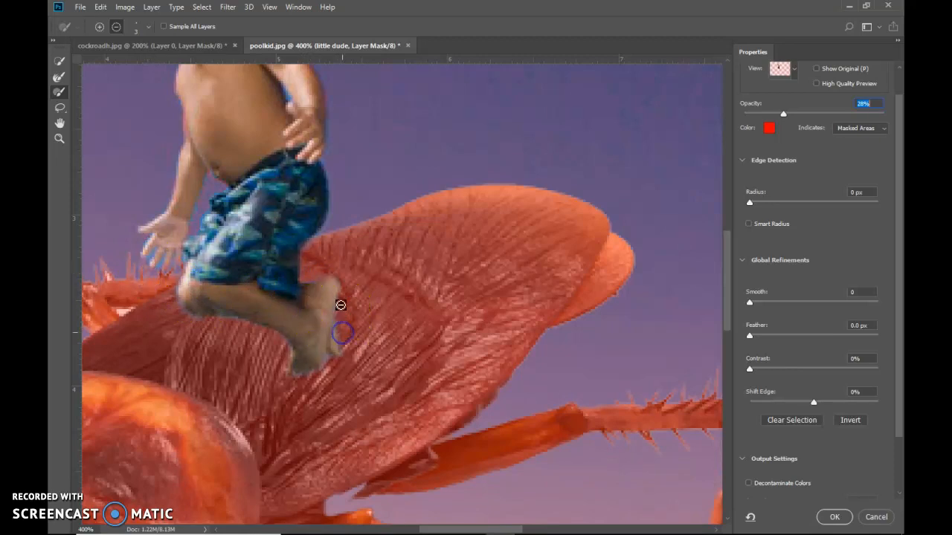
Refine the edge of the boy's rear foot in add mode and output the result to a New Layer with Layer Mask
left_click(98, 27)
left_click_drag(339, 308, 330, 319)
left_click(829, 516)
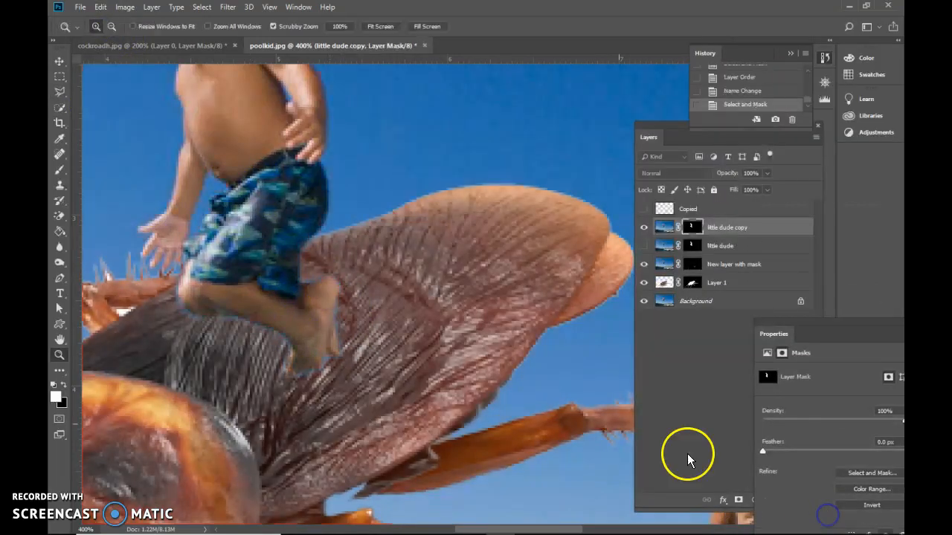
Add a Levels adjustment layer above Layer 1 and clip it so it affects only the cockroach
left_click(469, 285, "alt")
left_click(477, 295, "alt")
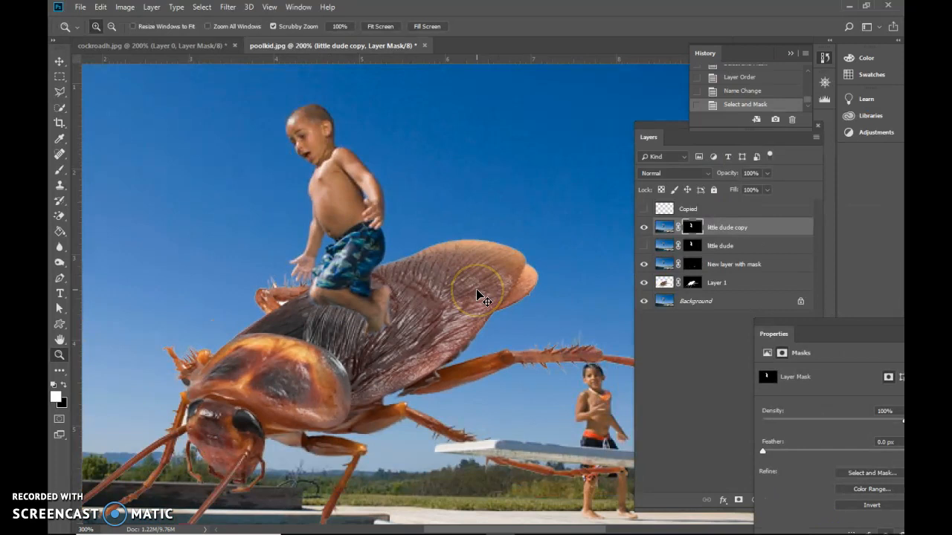
key("ctrl+minus")
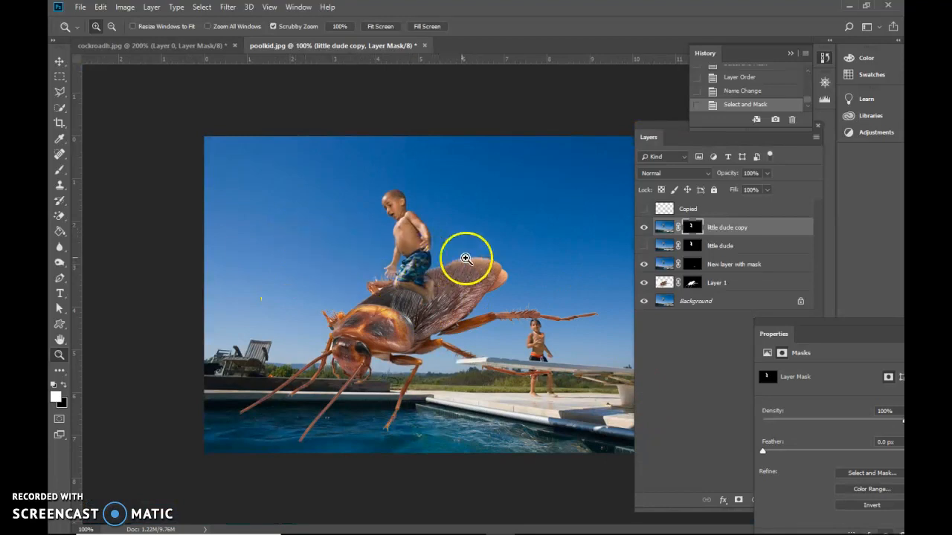
left_click(730, 229)
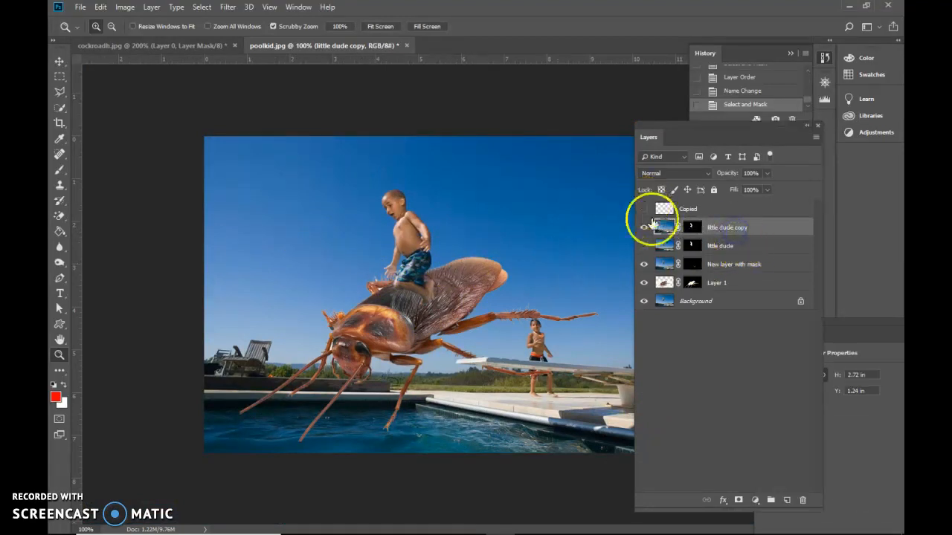
left_click(710, 283)
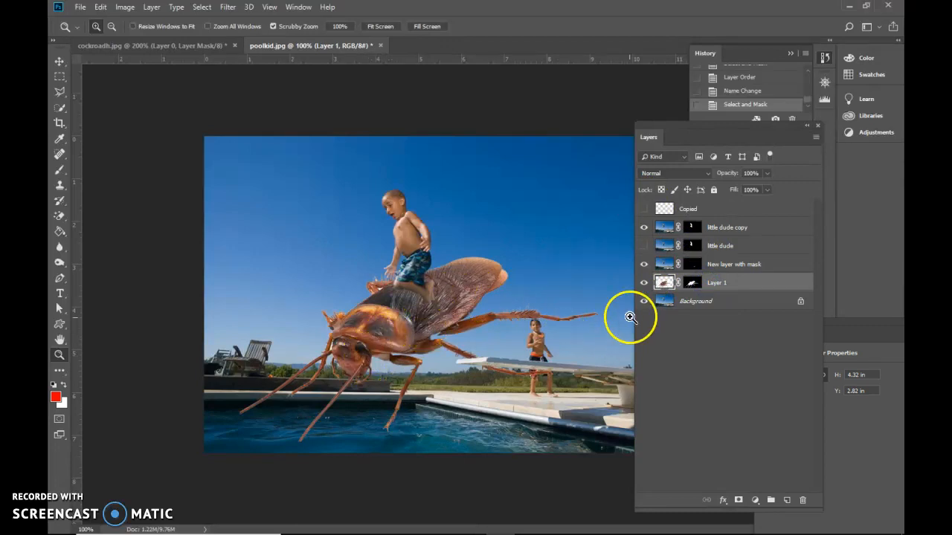
left_click(663, 284)
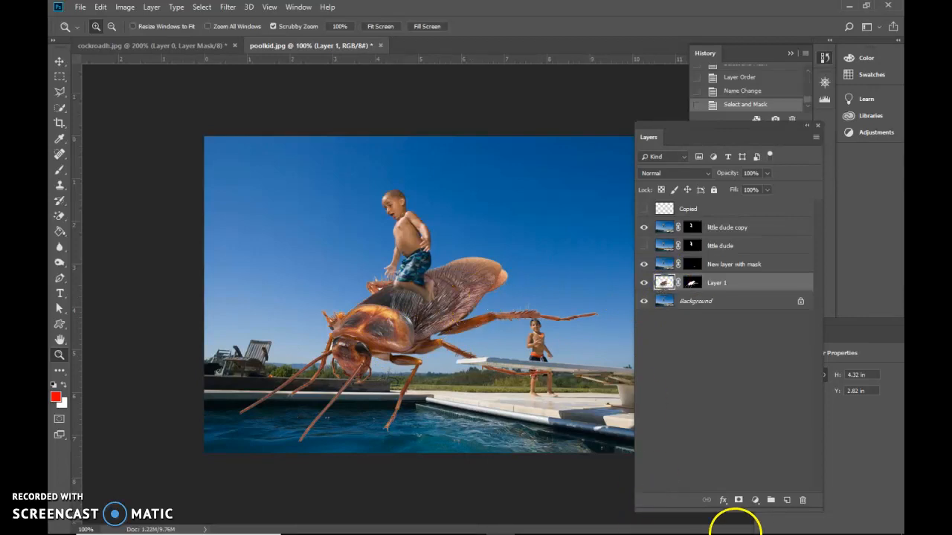
left_click(755, 500)
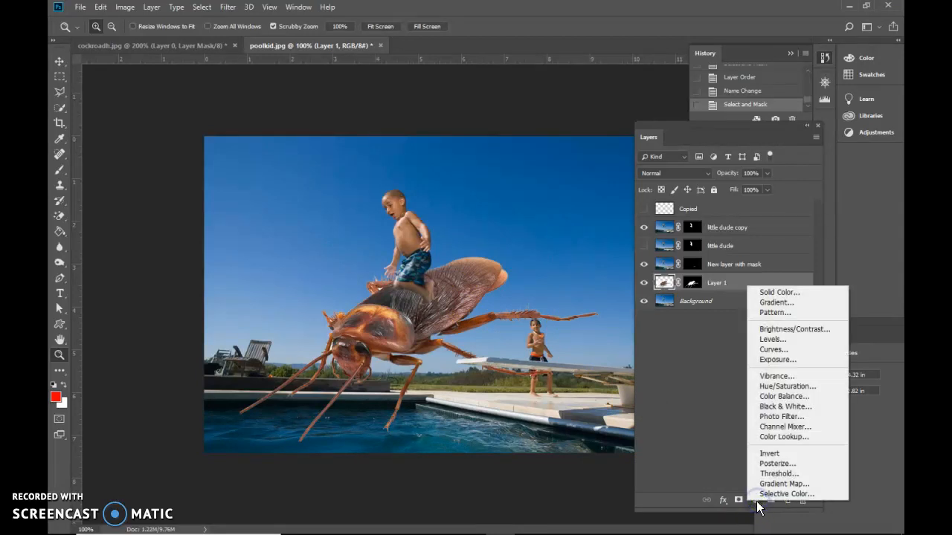
left_click(773, 340)
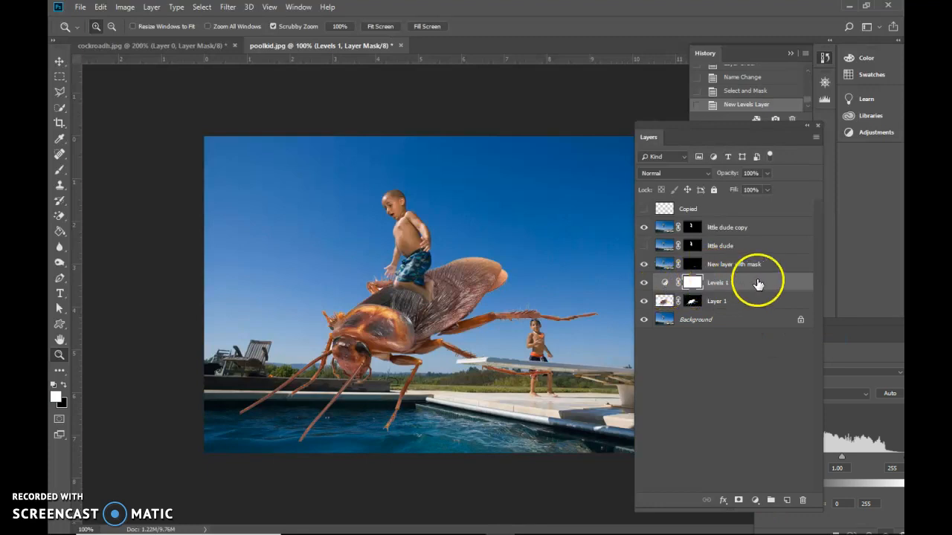
right_click(757, 283)
left_click(689, 260)
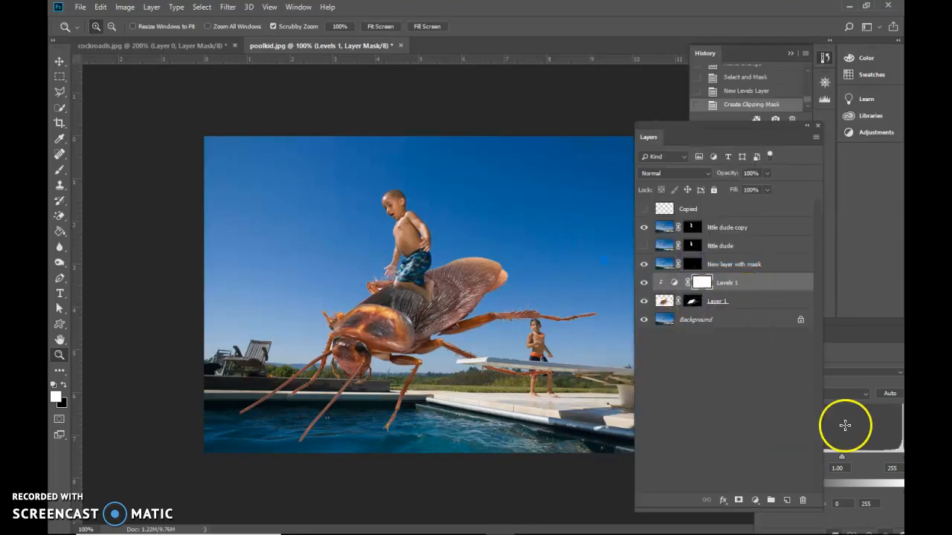
Set the Levels 1 adjustment's shadow input to 28 and its midtones to 0.85 to darken the cockroach
left_click_drag(835, 329, 632, 170)
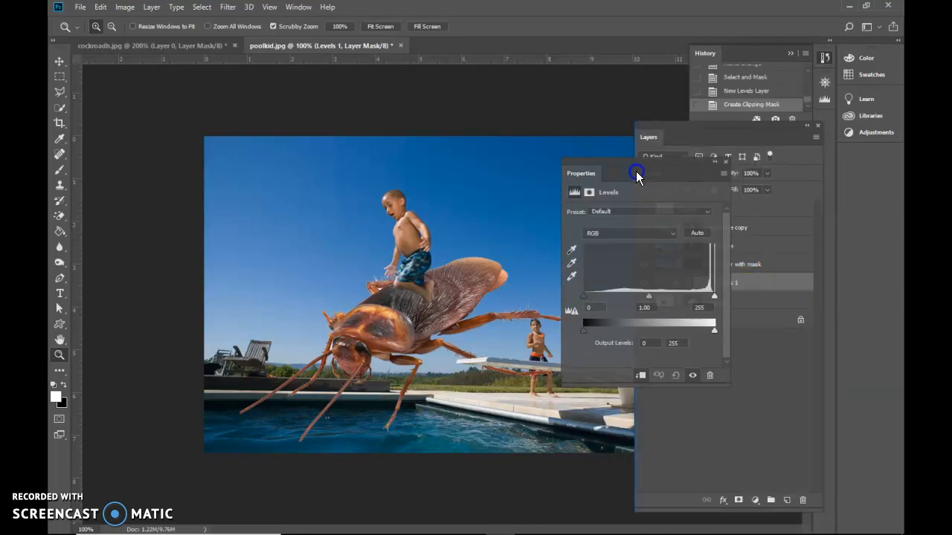
left_click_drag(583, 299, 593, 301)
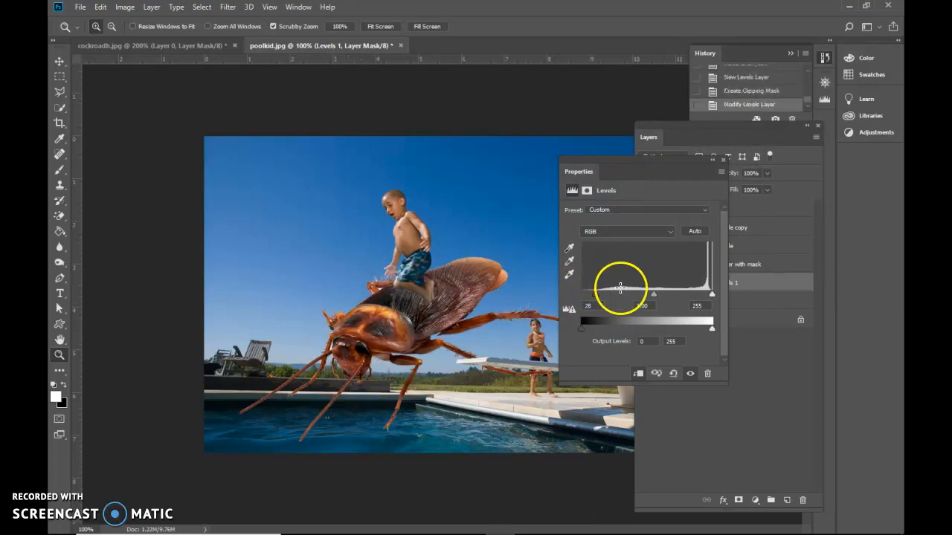
left_click_drag(651, 296, 660, 294)
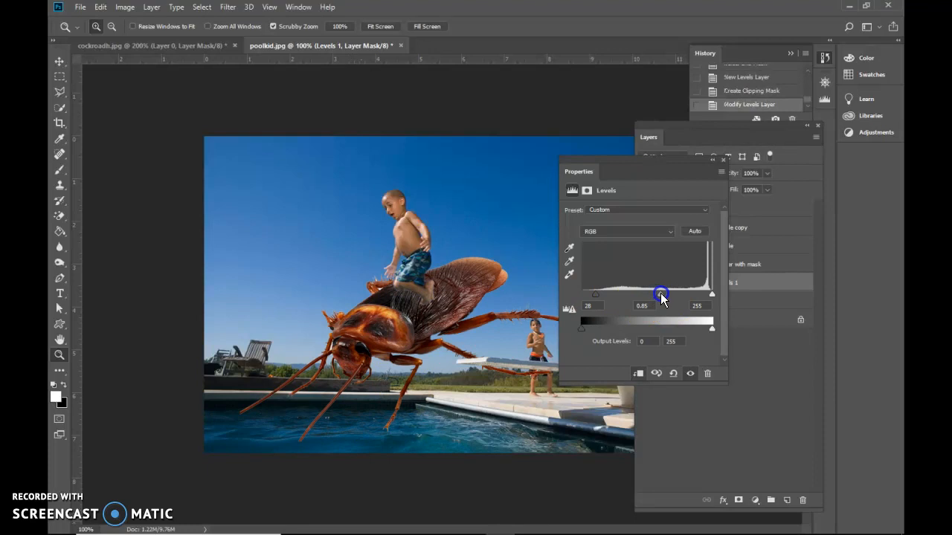
left_click_drag(633, 174, 792, 319)
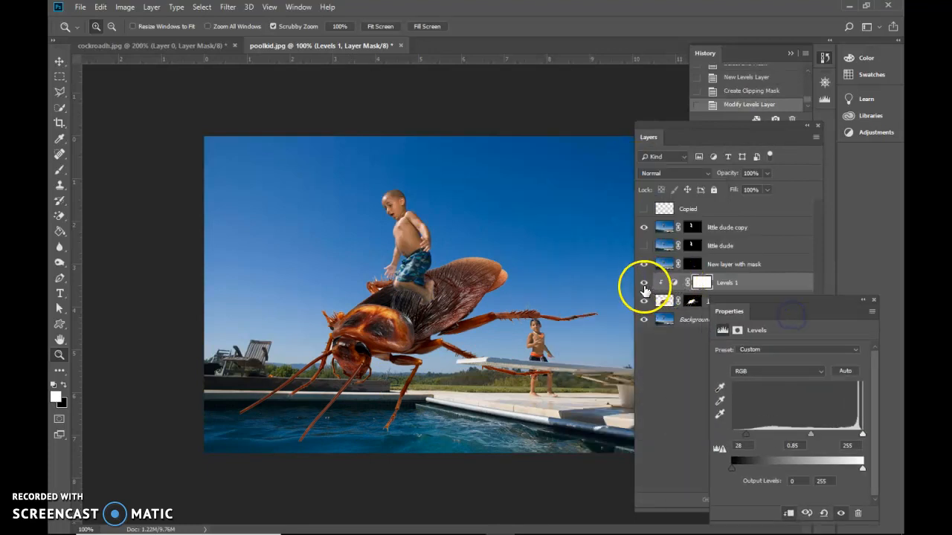
Compare the cockroach with and without the Levels 1 adjustment, and check the composite with Layer 1 hidden
left_click(643, 283)
left_click(644, 283)
left_click(643, 284)
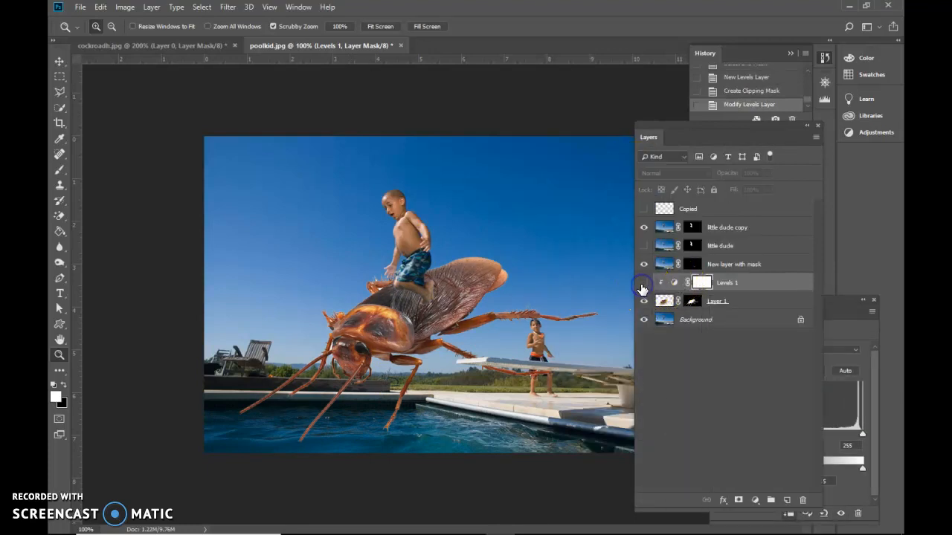
left_click(643, 284)
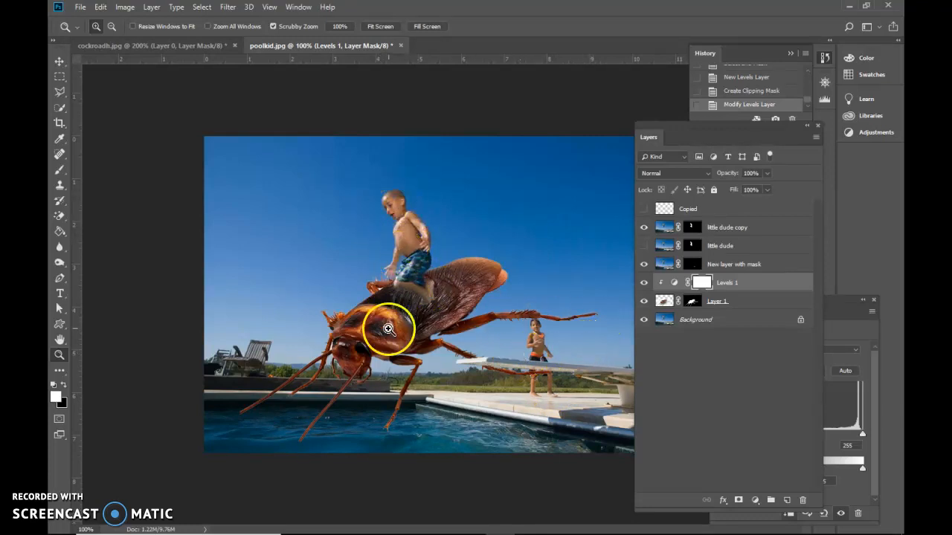
left_click(644, 301)
left_click(644, 301)
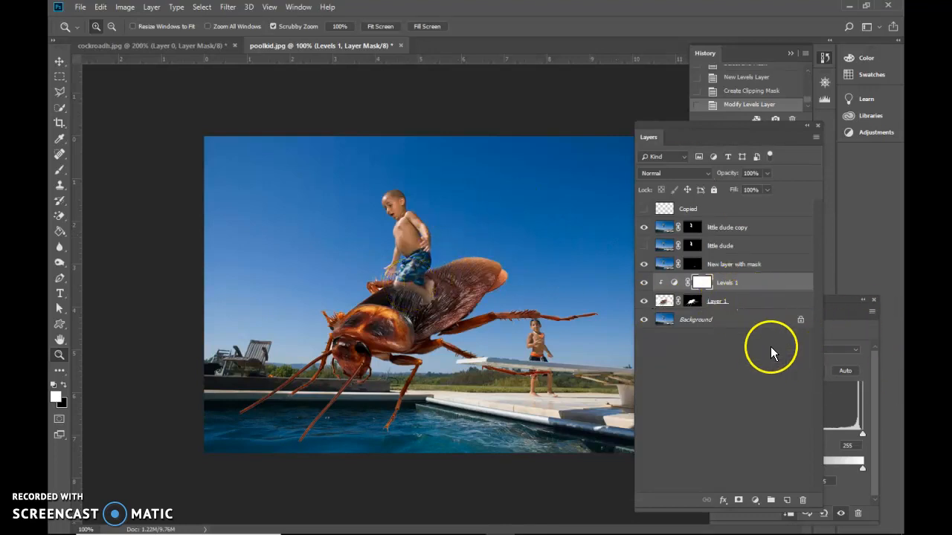
Hide the Levels 1 adjustment and add a Brightness/Contrast adjustment layer clipped to the cockroach layer
left_click(644, 282)
left_click(756, 500)
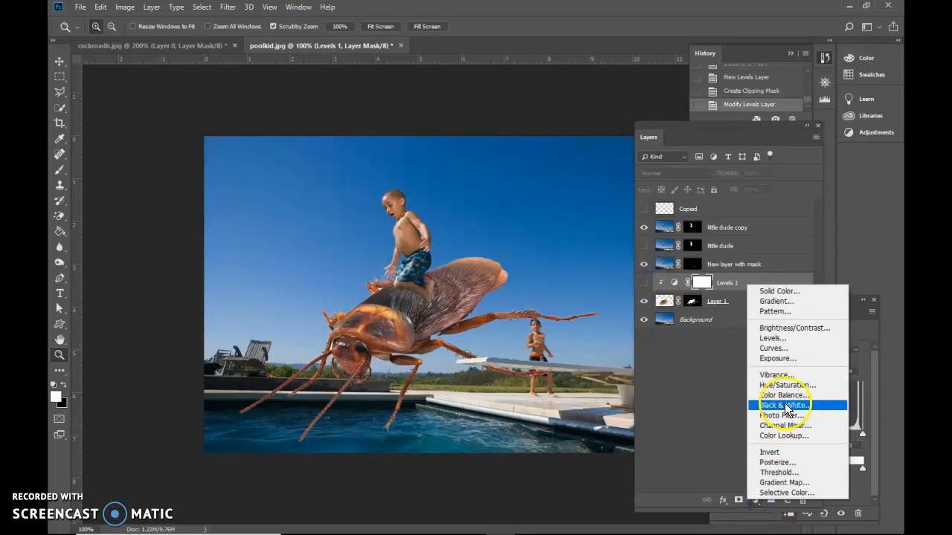
left_click(790, 328)
right_click(741, 284)
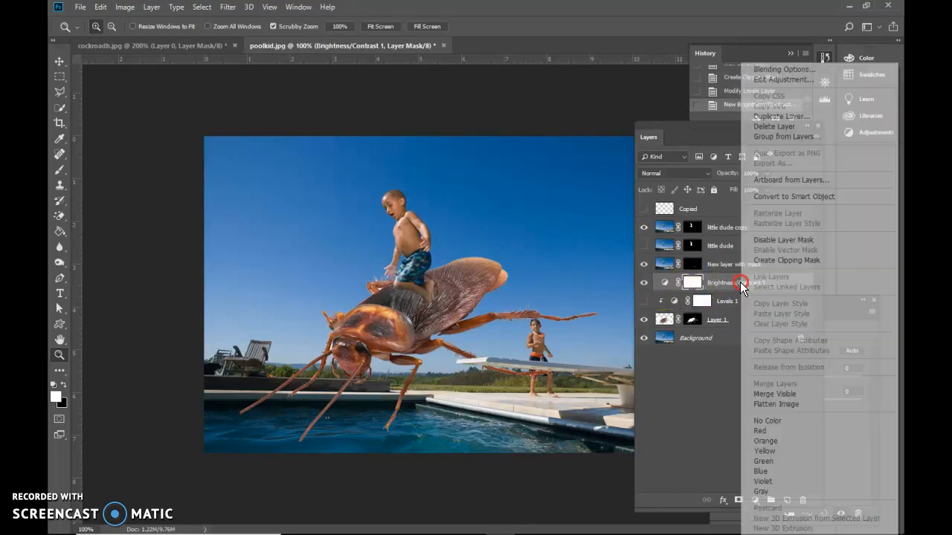
left_click(773, 260)
Move the Brightness/Contrast adjustment directly below Levels 1 and set its brightness to -32 and contrast to 27
left_click_drag(773, 282, 773, 309)
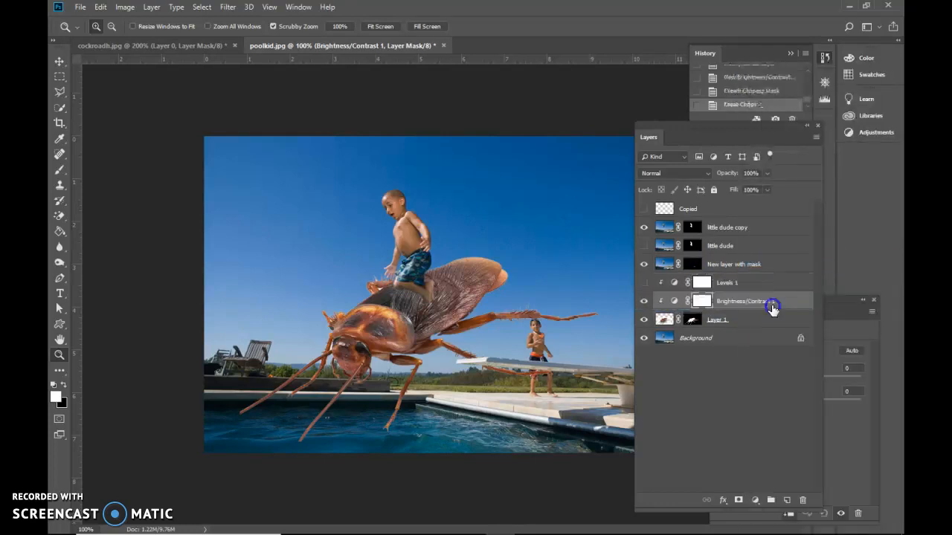
left_click(852, 468)
left_click_drag(790, 379, 780, 380)
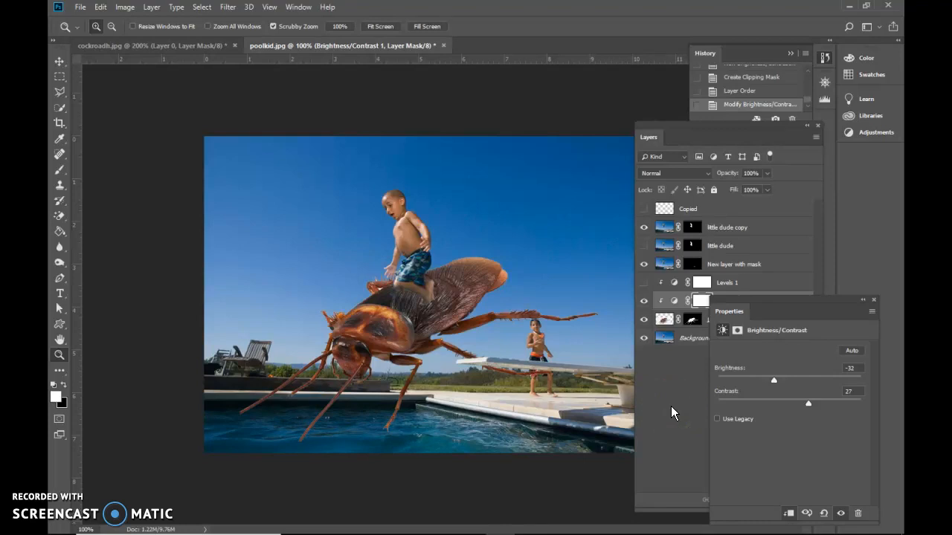
Switch to the "Larger than Life" presentation in Google Slides and view slide 3 with the giant kitten on the highway
mouse_move(562, 531)
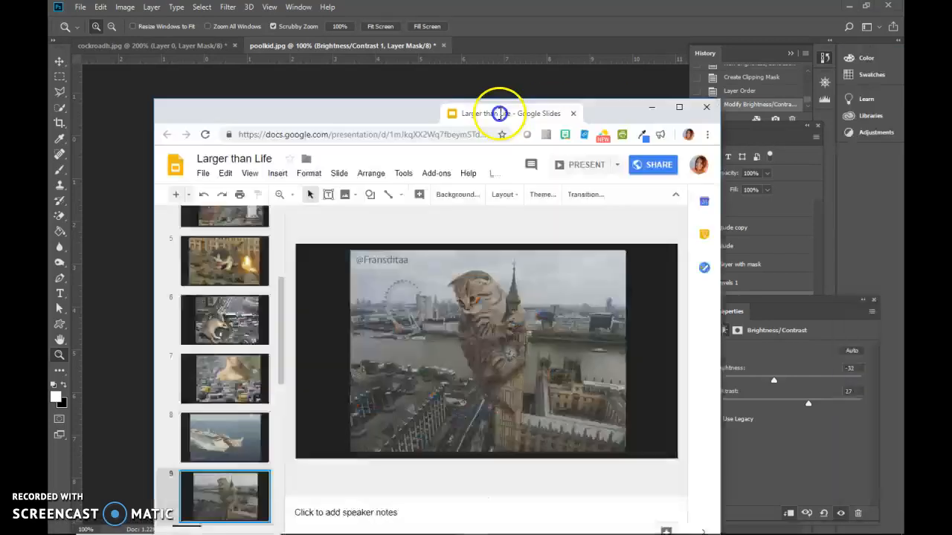
left_click_drag(499, 114, 436, 119)
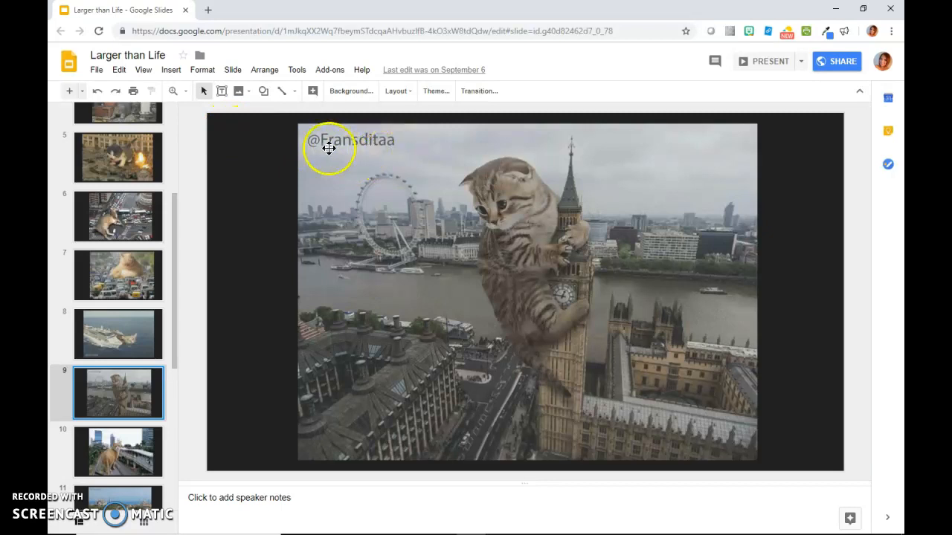
left_click_drag(171, 354, 185, 240)
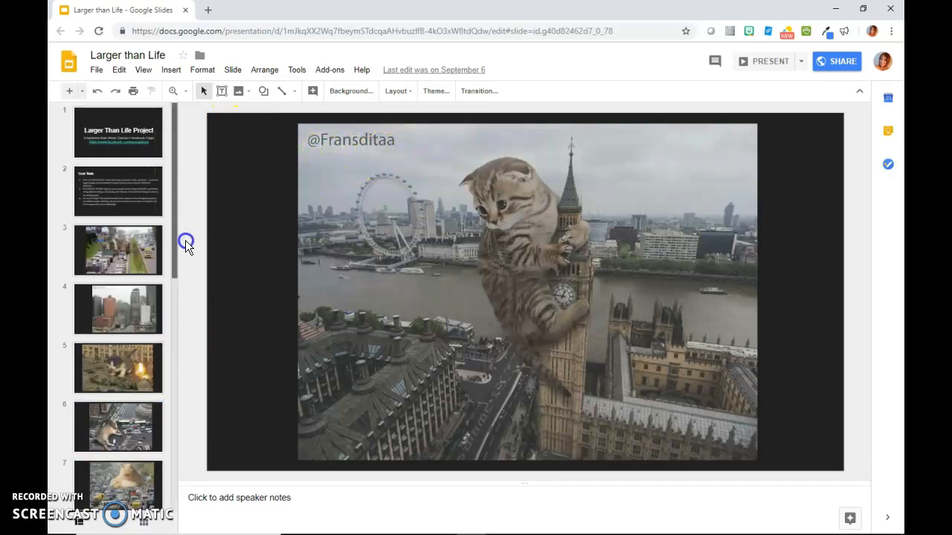
left_click(130, 253)
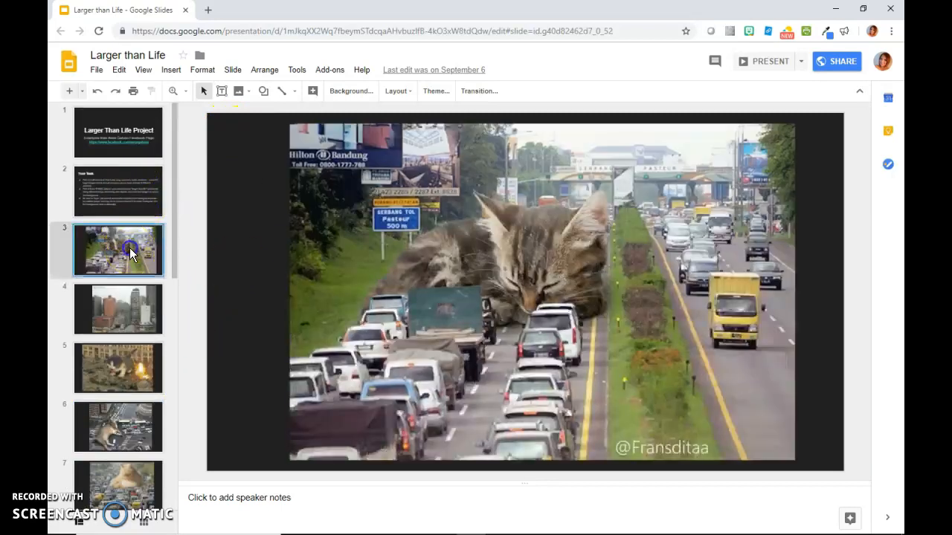
Browse the giant-cat example composites on slides 4 through 8, from the city skyline to the cruise ship scene
left_click(130, 319)
left_click(140, 371)
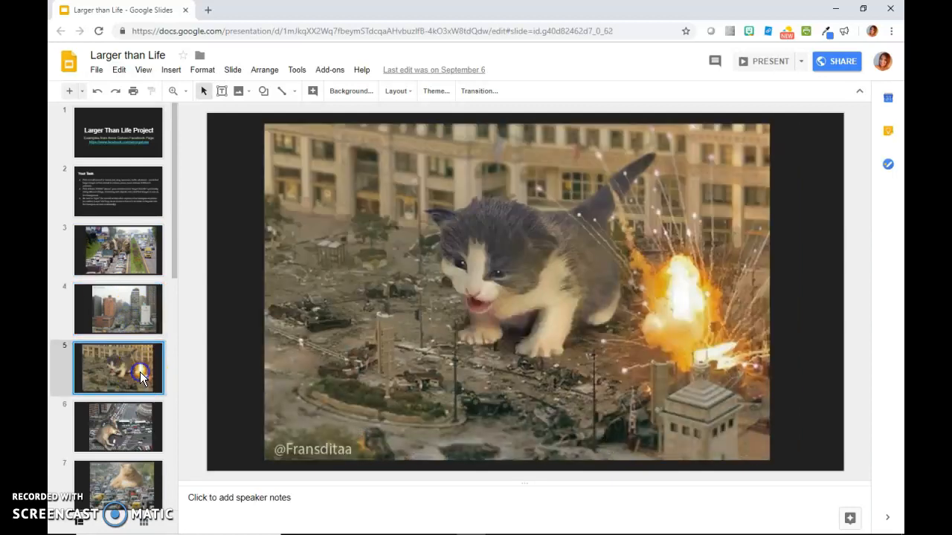
left_click(138, 420)
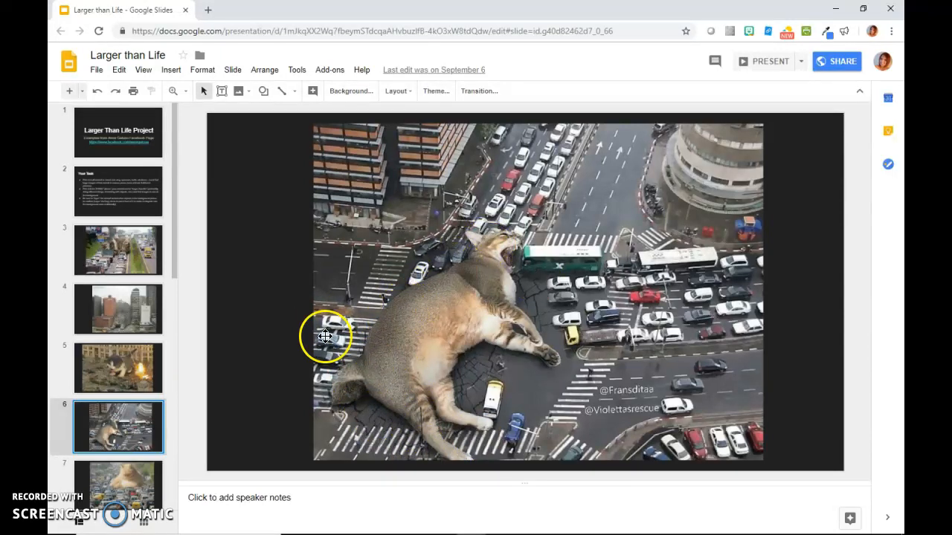
left_click(135, 472)
scroll(138, 465, "down", 3)
left_click(138, 402)
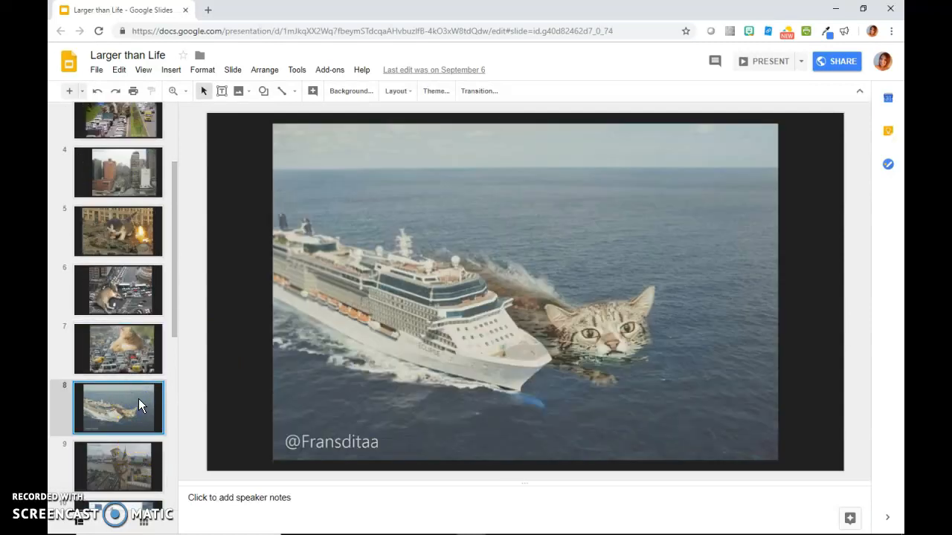
View the giant-cat composites on slides 12, 15 and 16 near the end of the presentation
scroll(138, 398, "down", 4)
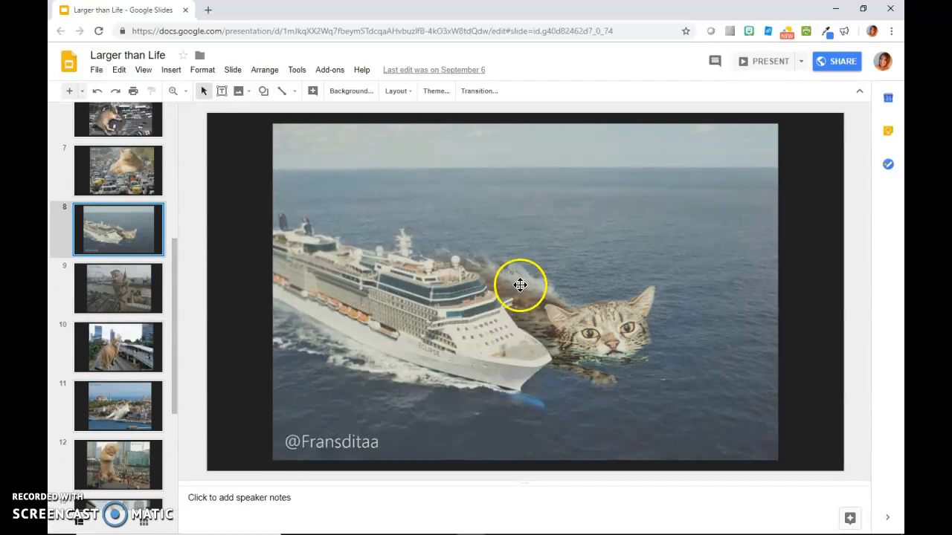
left_click(129, 466)
scroll(132, 460, "down", 5)
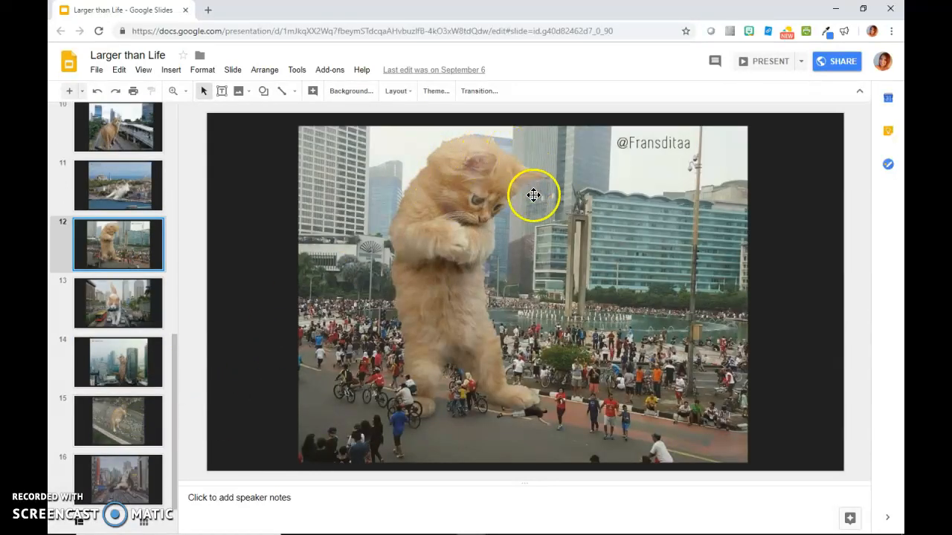
left_click(124, 421)
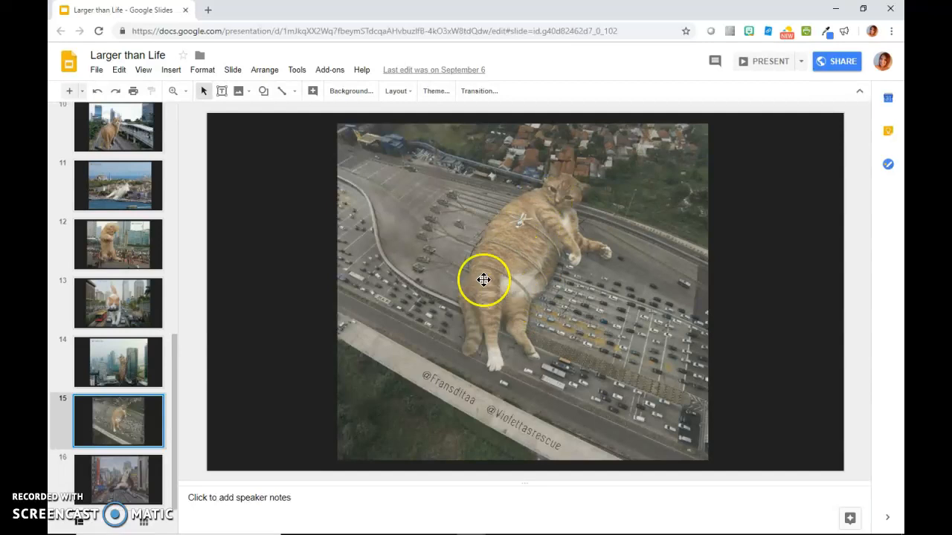
left_click(130, 482)
left_click(127, 400)
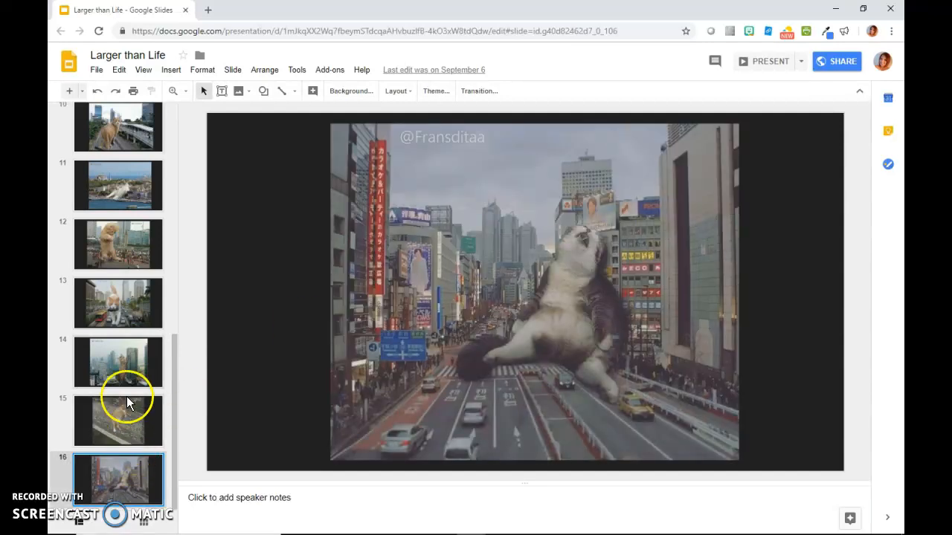
Return to the start of the presentation to view the title slide and the "Your Task" slide
left_click_drag(177, 379, 194, 168)
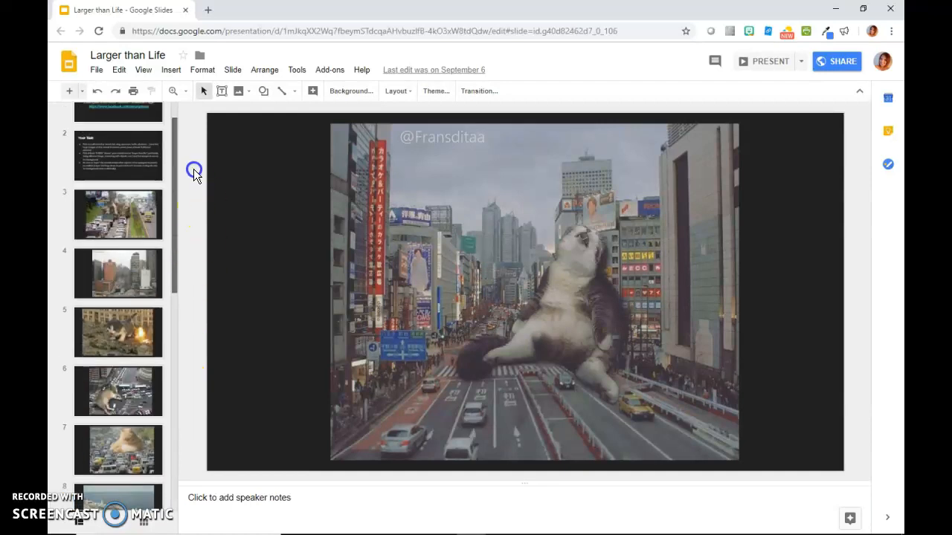
left_click(143, 146)
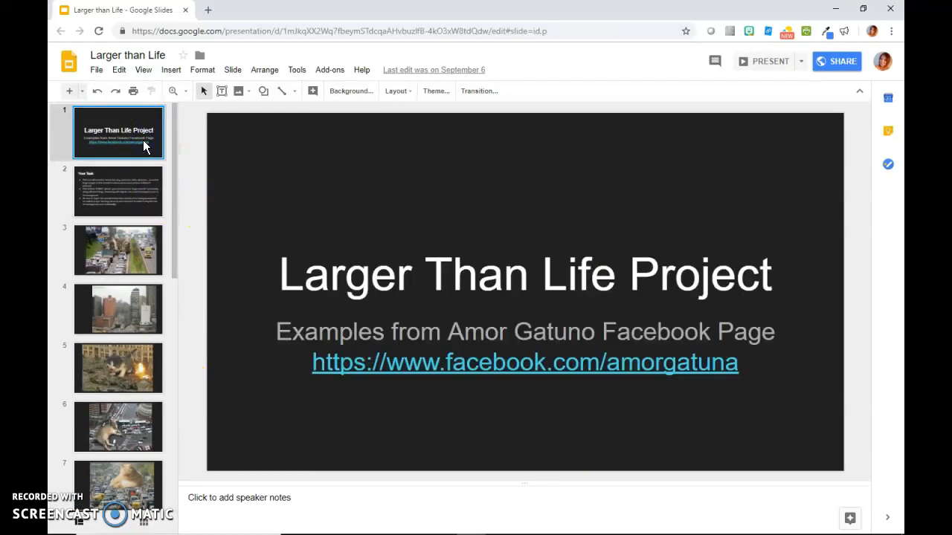
left_click(137, 194)
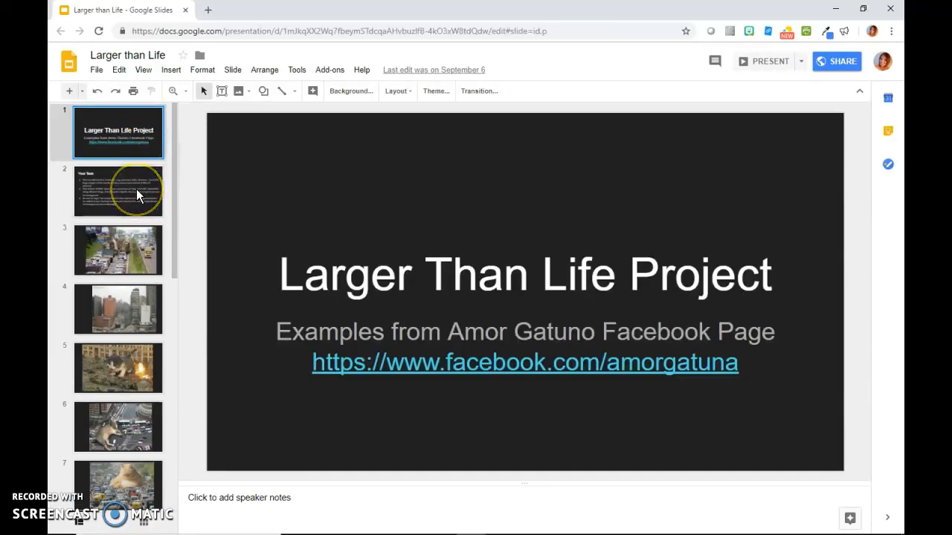